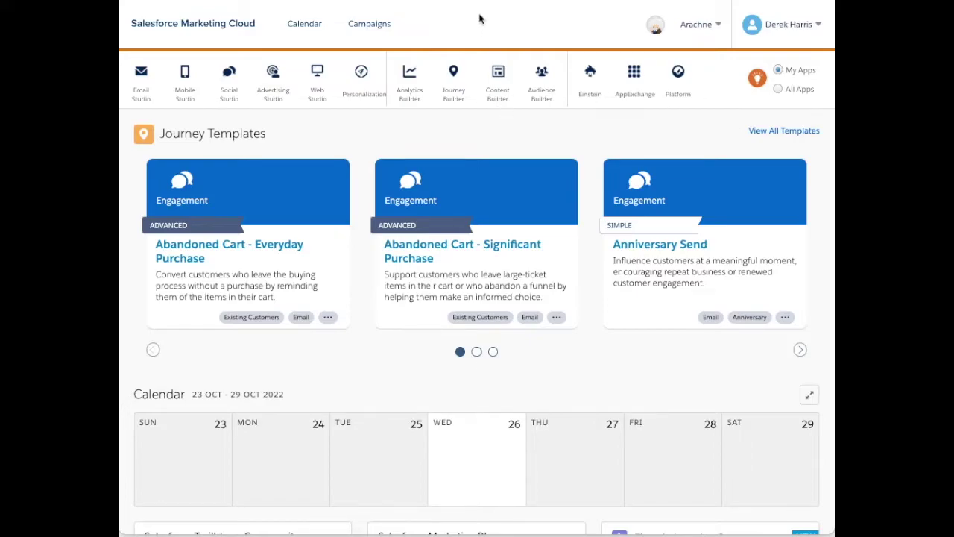
# Open the account Setup area from the user menu.
pyautogui.click(809, 18)
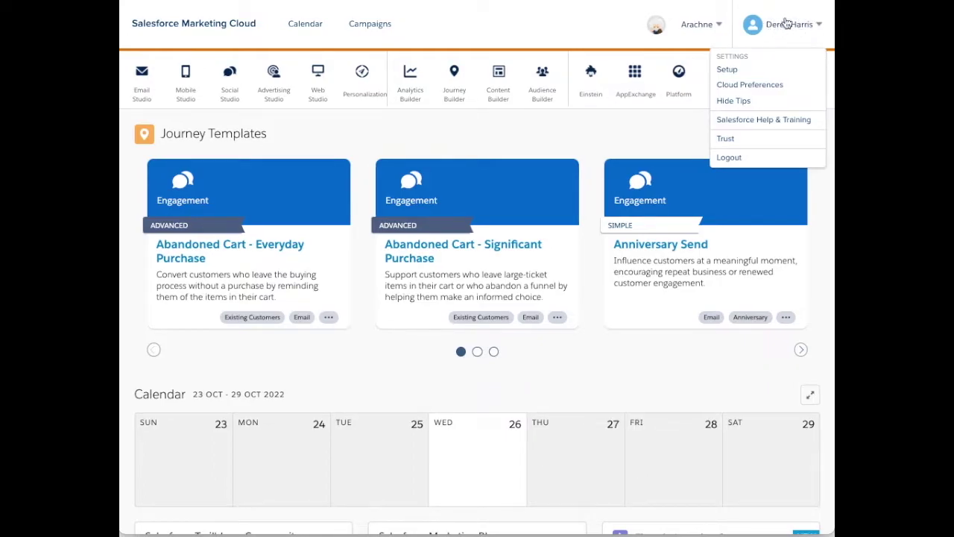
pyautogui.click(729, 70)
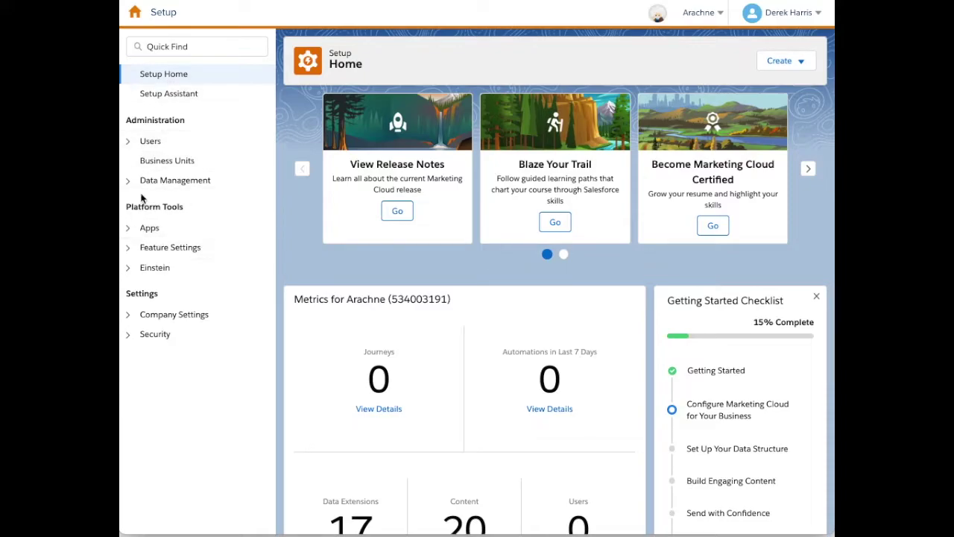
pyautogui.moveTo(124, 208); pyautogui.dragTo(202, 209)
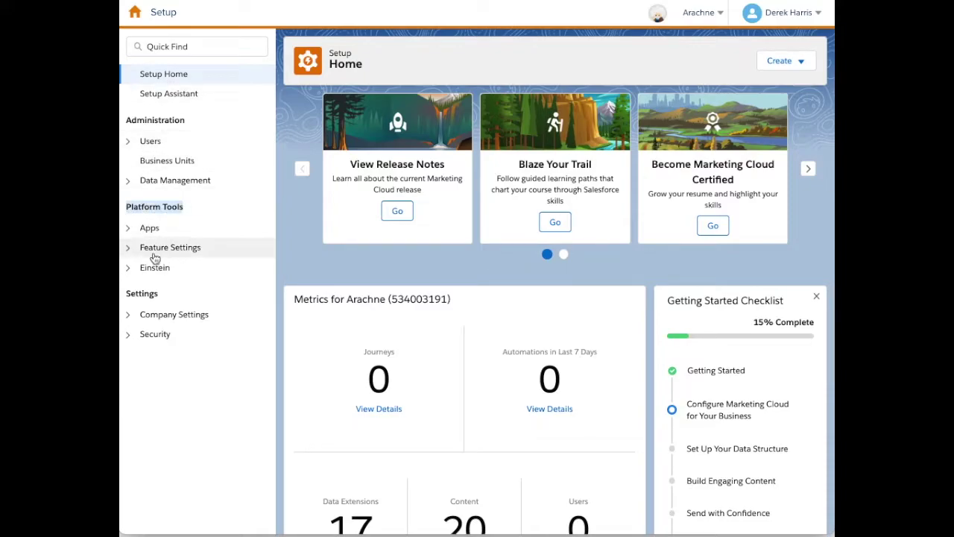
# Go to Feature Settings > Email Studio > Sender Profiles and start a new sender profile.
pyautogui.click(129, 249)
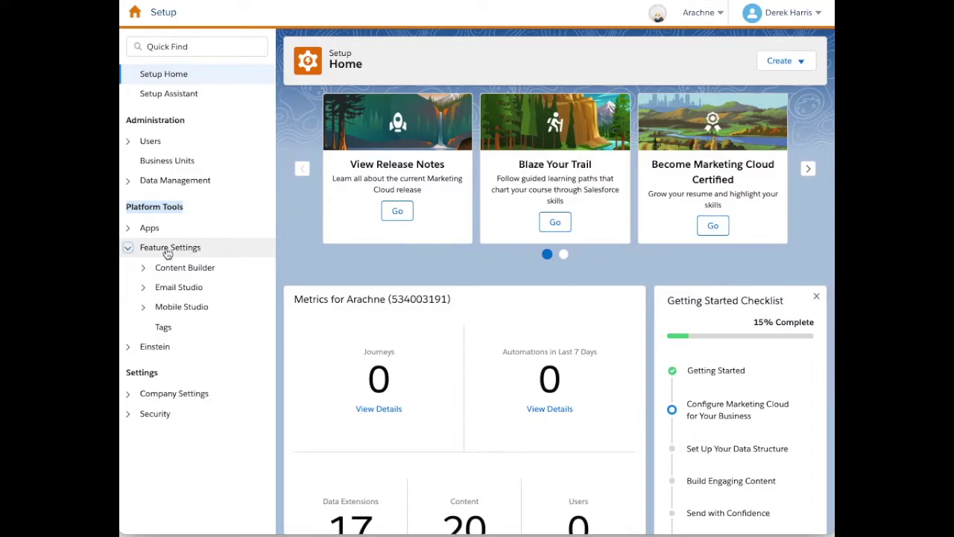
pyautogui.click(144, 290)
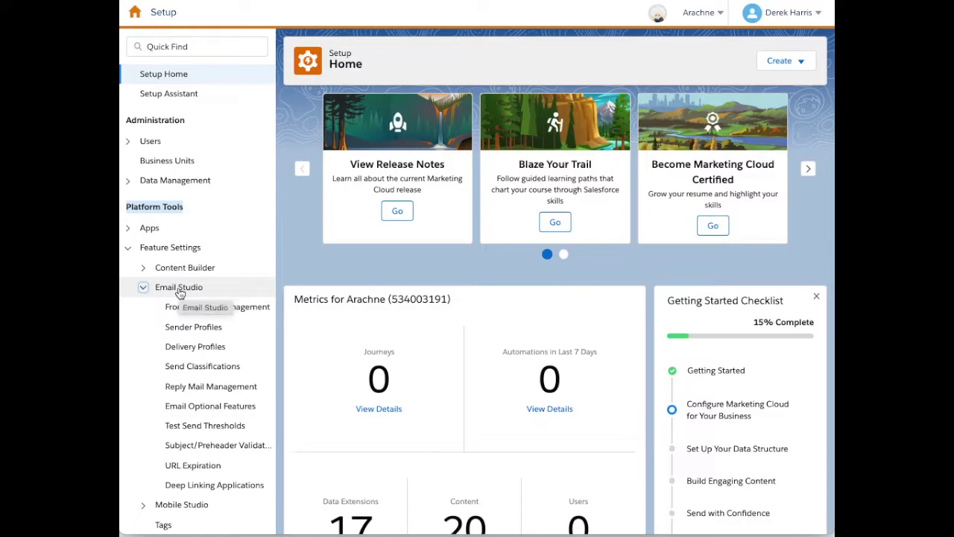
pyautogui.click(195, 332)
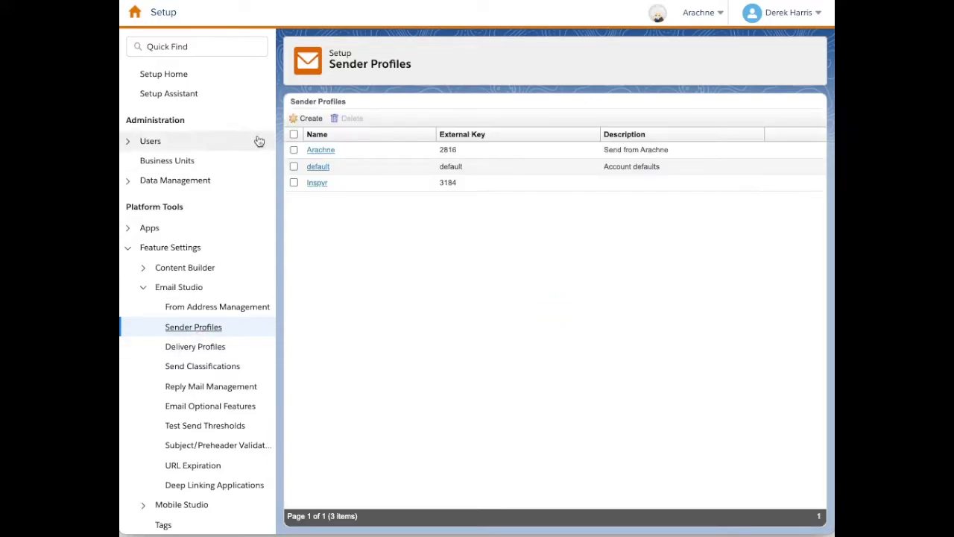
pyautogui.moveTo(290, 101); pyautogui.dragTo(345, 100)
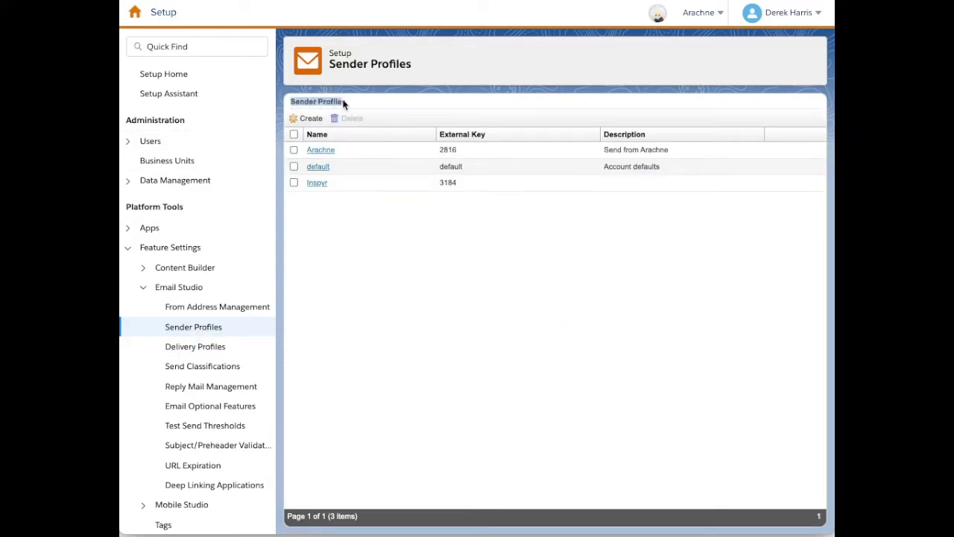
pyautogui.click(345, 305)
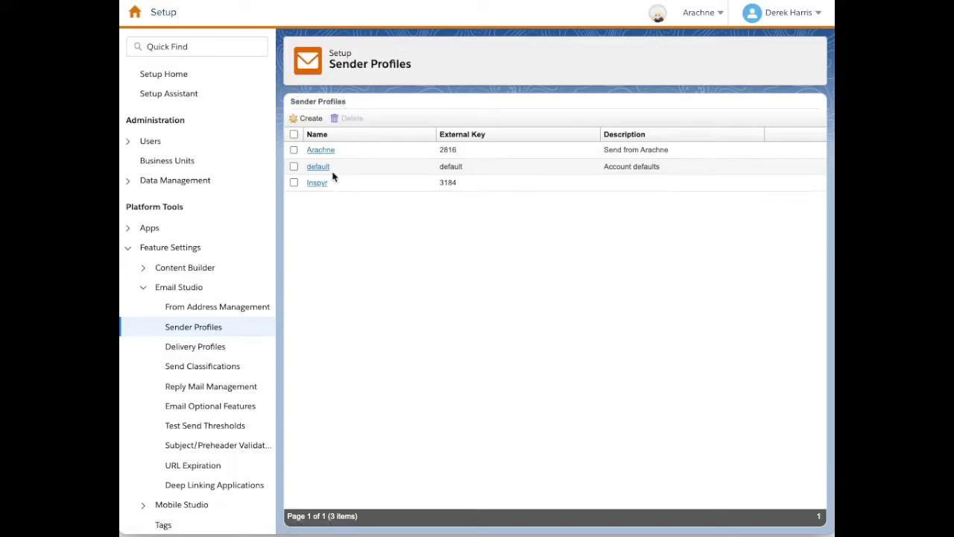
pyautogui.click(307, 121)
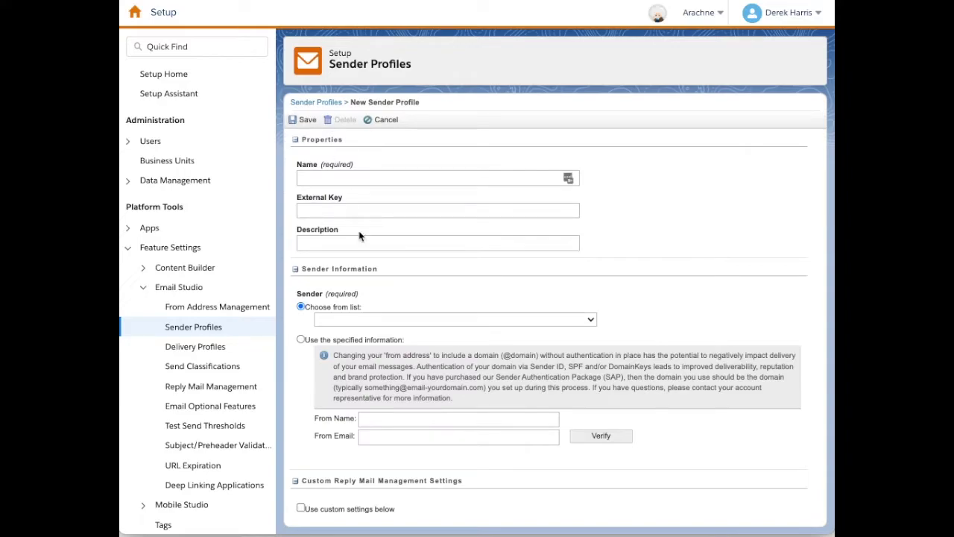
# Name the profile 'Training', describe it as 'Used for Training Comms', and choose specified sender information.
pyautogui.click(357, 179)
pyautogui.write('Training')
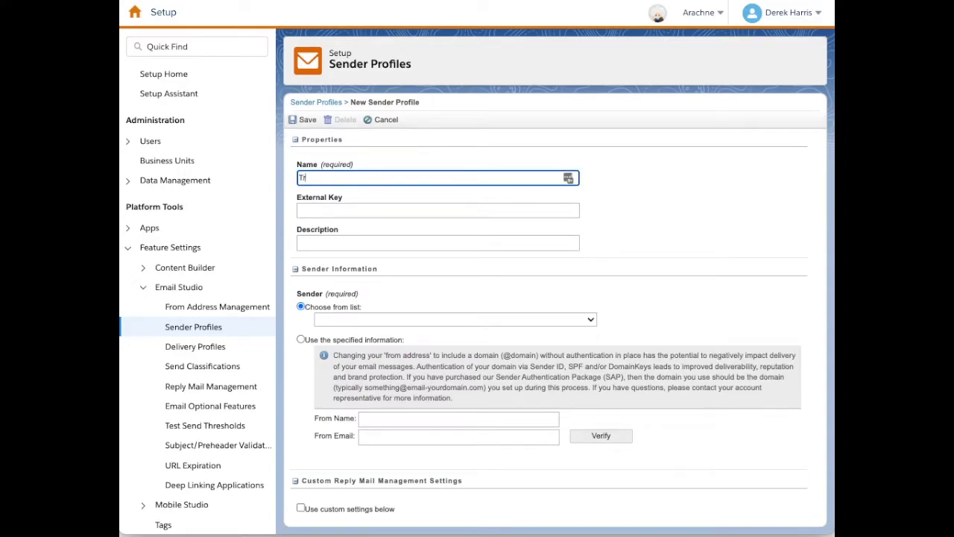
pyautogui.click(344, 244)
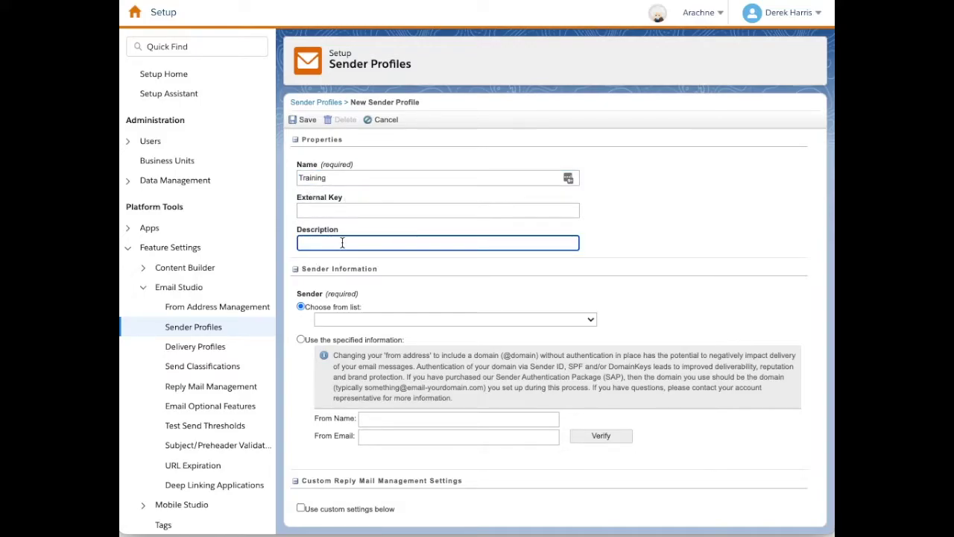
pyautogui.write('Used for Training Comms')
pyautogui.click(654, 252)
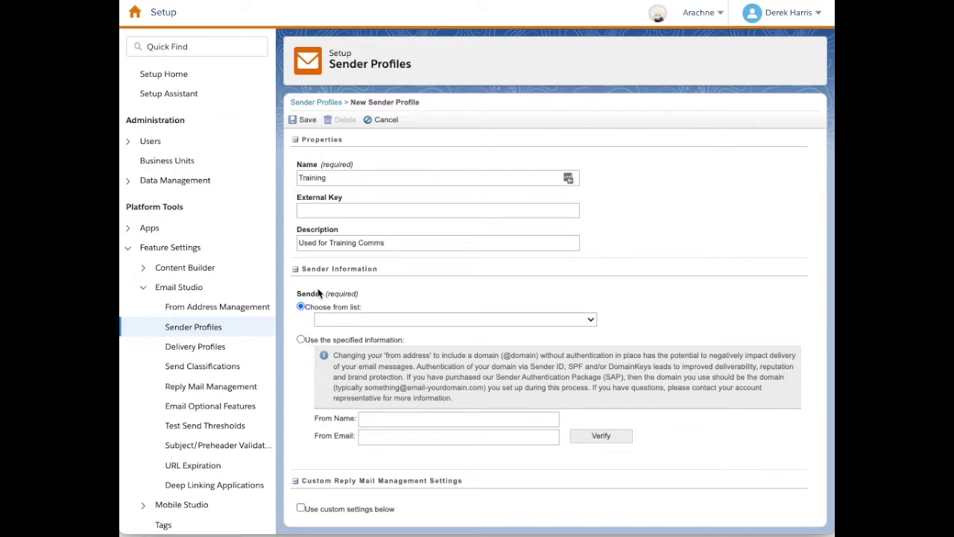
pyautogui.scroll(-3, 322, 312)
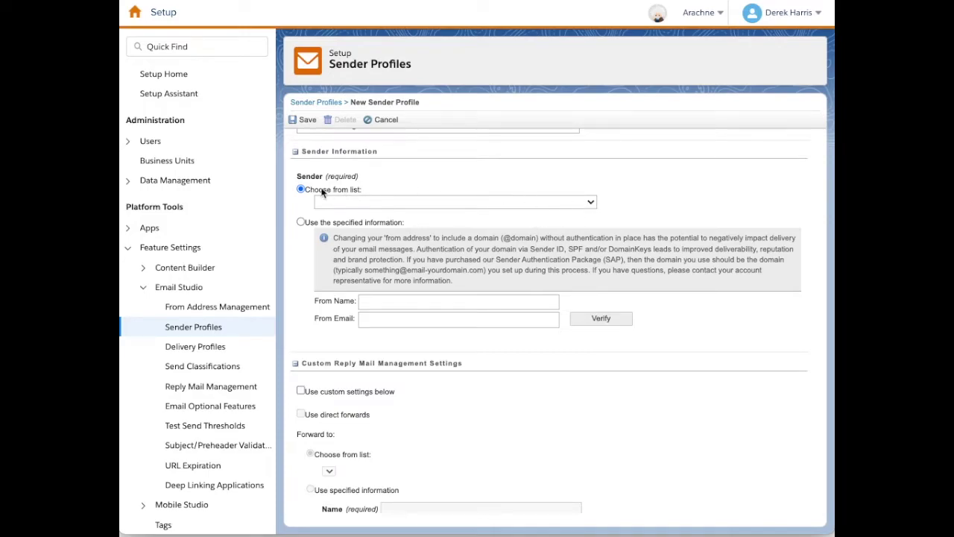
pyautogui.click(301, 223)
# Enter From Name 'Training with Arachne' and the training sender's From Email address.
pyautogui.click(379, 300)
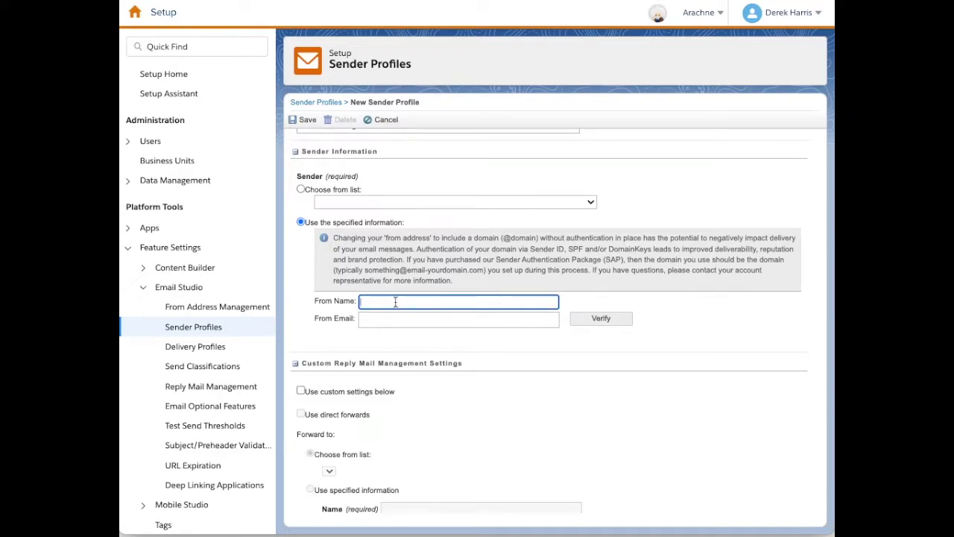
pyautogui.write('Training with Arachne')
pyautogui.click(385, 348)
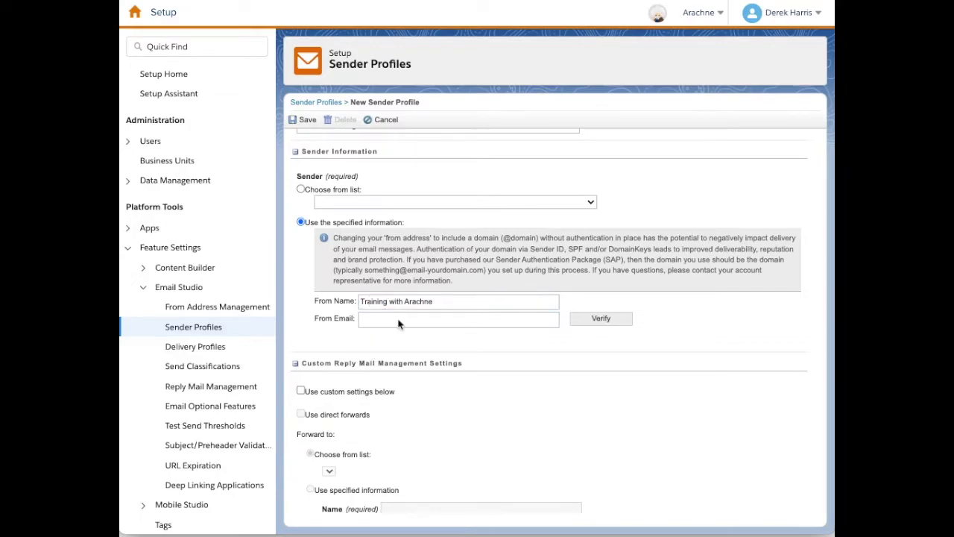
pyautogui.click(381, 318)
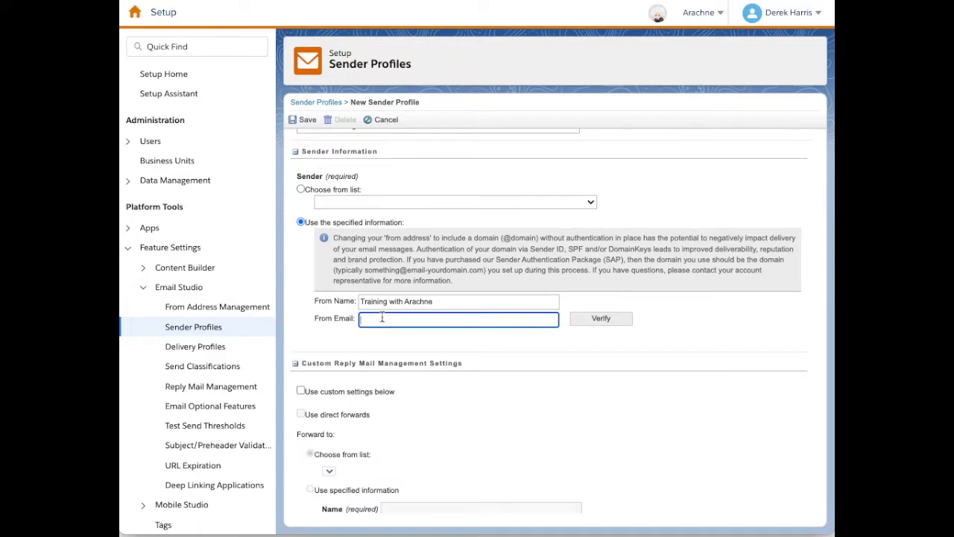
pyautogui.moveTo(463, 319); pyautogui.dragTo(392, 319)
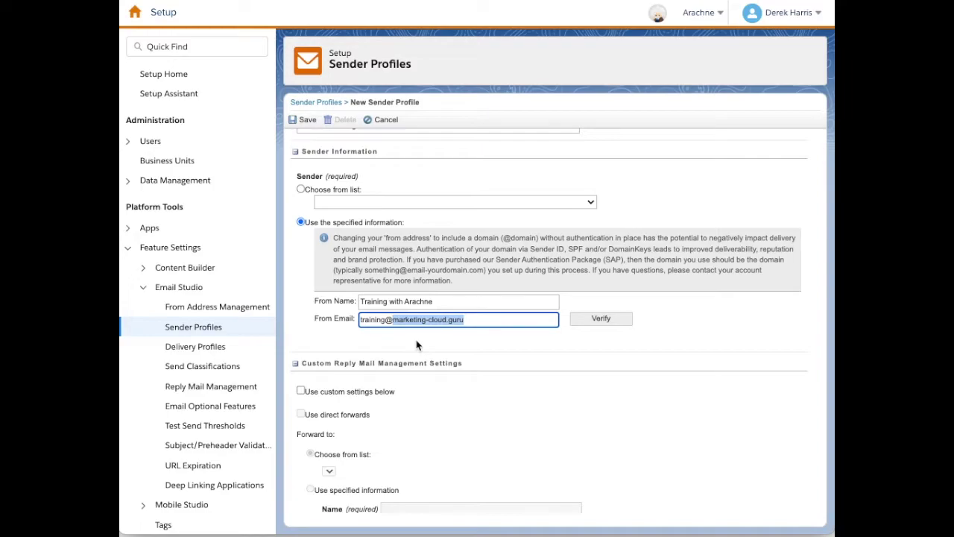
# Verify the From Email address and check its domain.
pyautogui.click(542, 351)
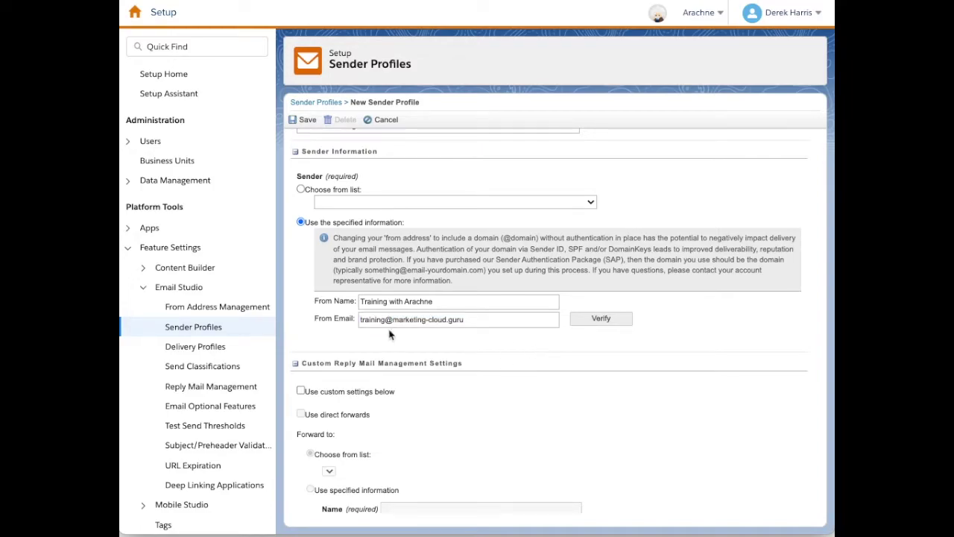
pyautogui.click(601, 319)
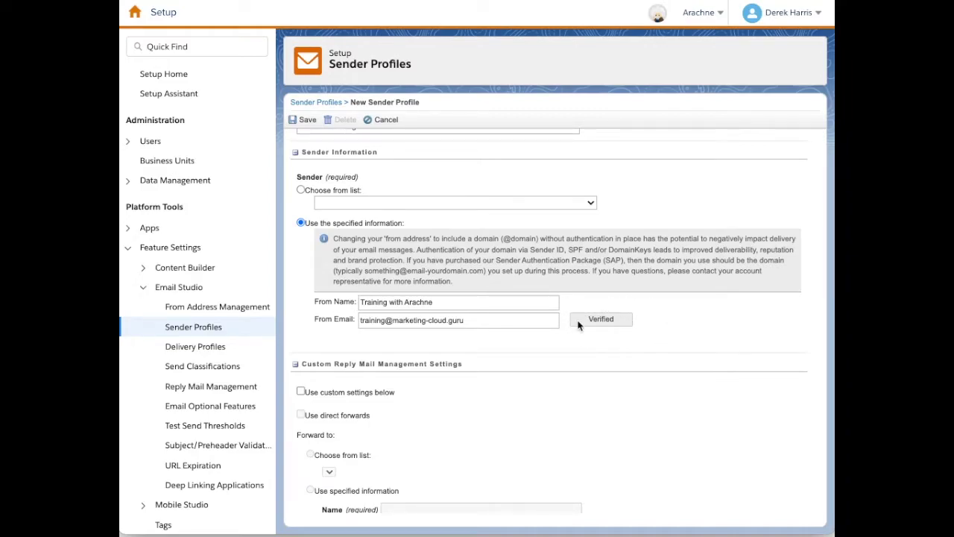
pyautogui.tripleClick(481, 319)
pyautogui.click(686, 350)
pyautogui.moveTo(463, 320); pyautogui.dragTo(396, 320)
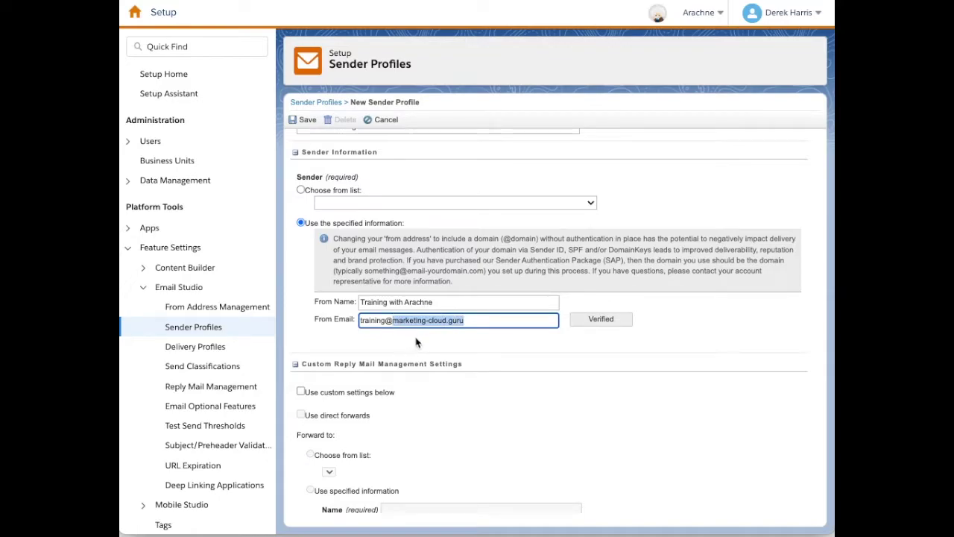
pyautogui.click(682, 338)
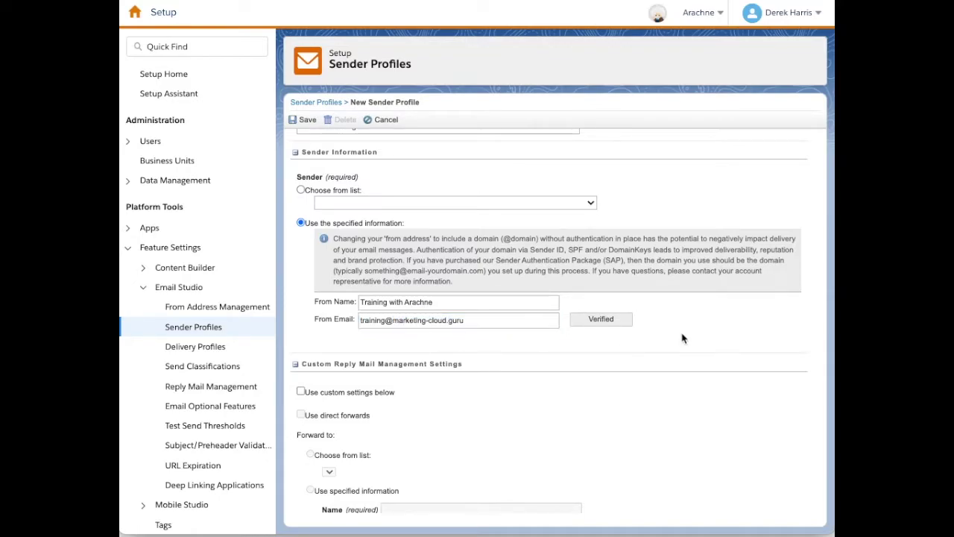
# Turn on custom reply mail management settings for the profile.
pyautogui.scroll(3, 682, 339)
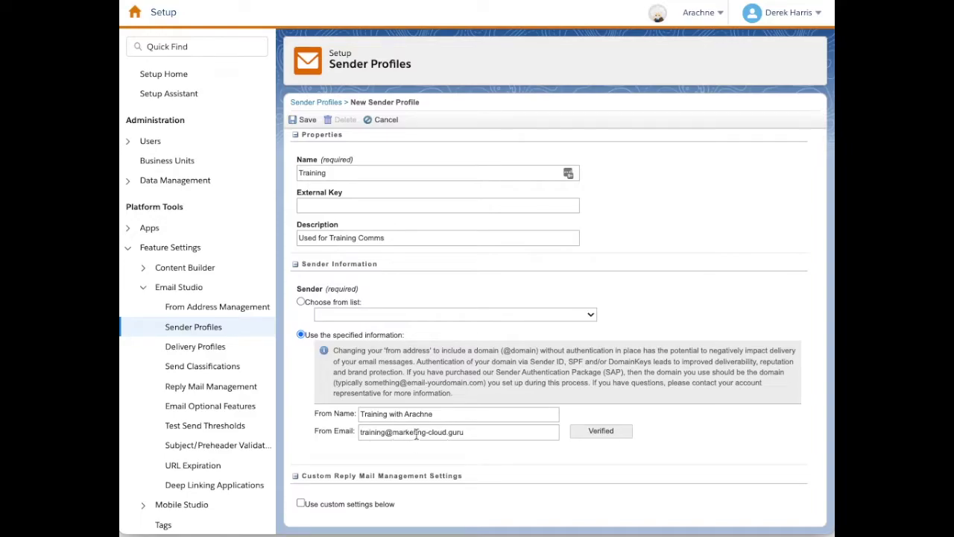
pyautogui.scroll(-4, 387, 434)
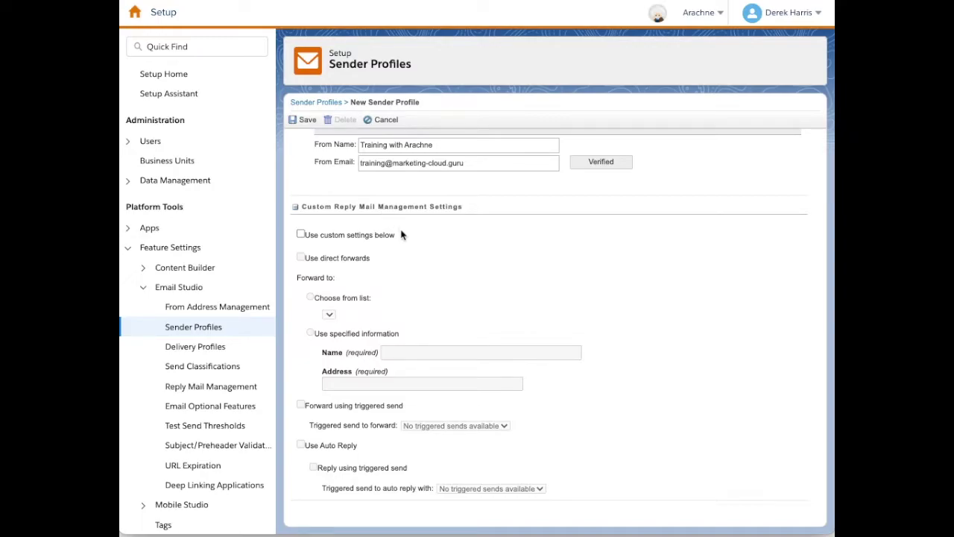
pyautogui.scroll(1, 382, 217)
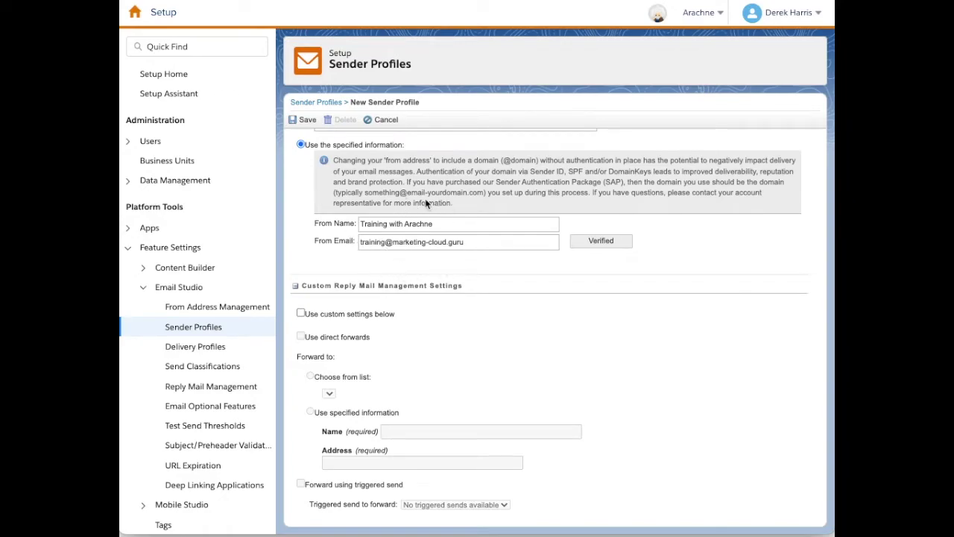
pyautogui.scroll(-1, 387, 244)
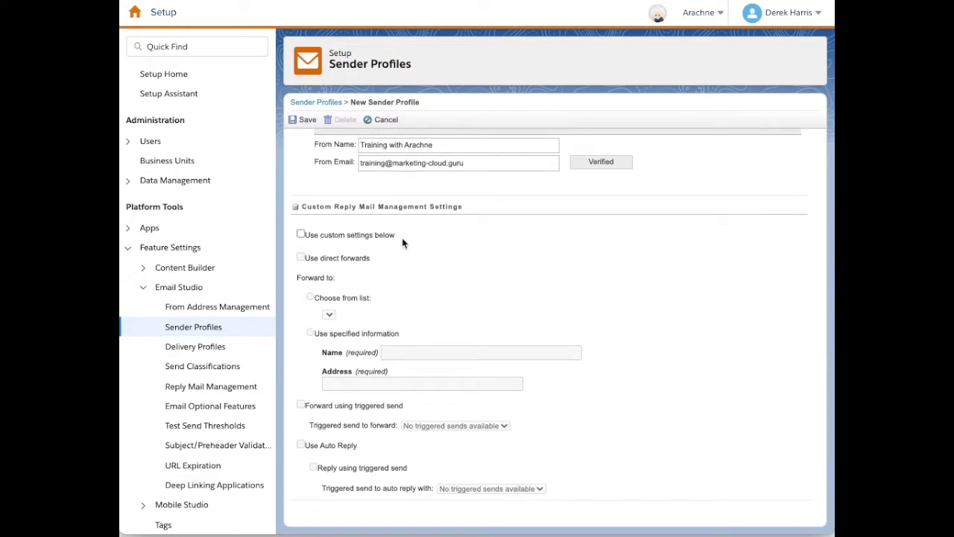
pyautogui.click(301, 235)
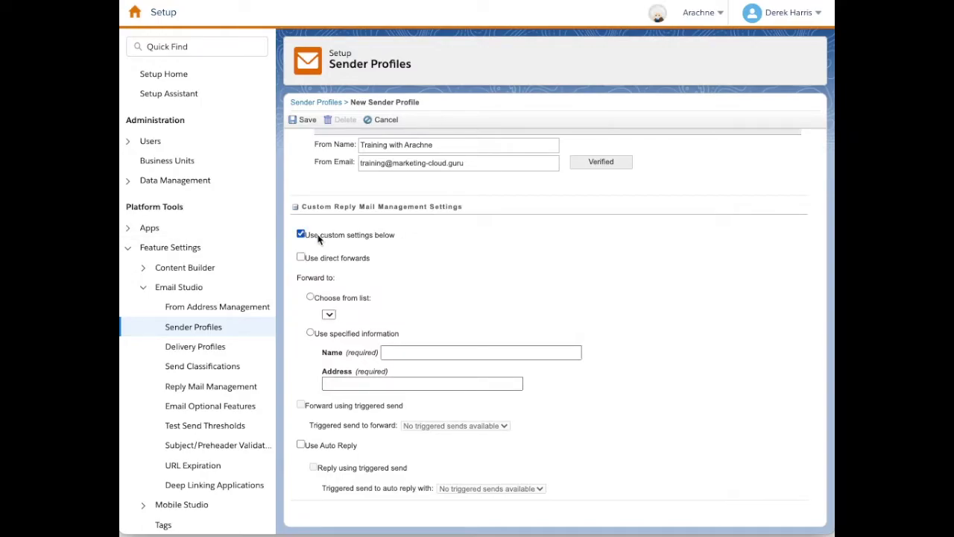
# Forward replies using specified information, filling in the forwarding contact's name and e-mail address.
pyautogui.click(311, 333)
pyautogui.click(407, 351)
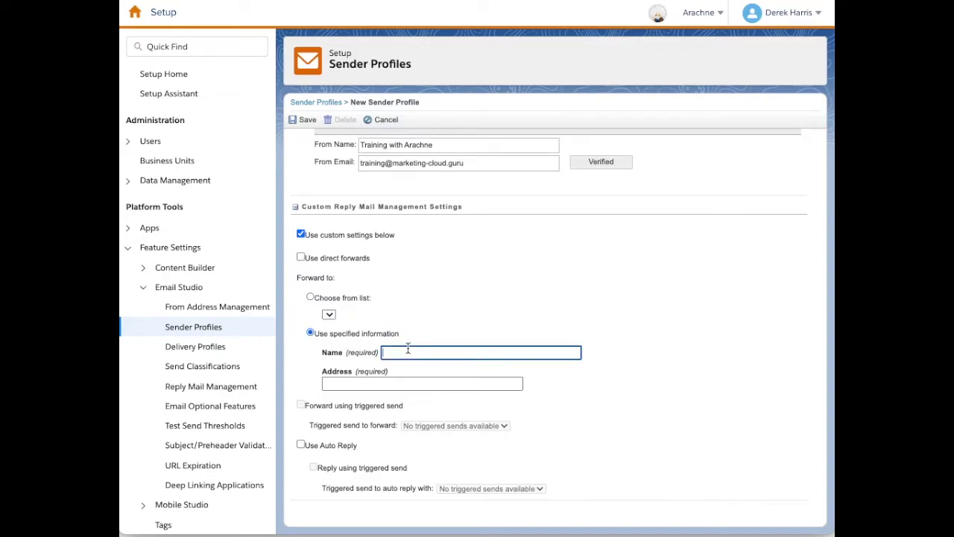
pyautogui.write('Derek')
pyautogui.click(410, 385)
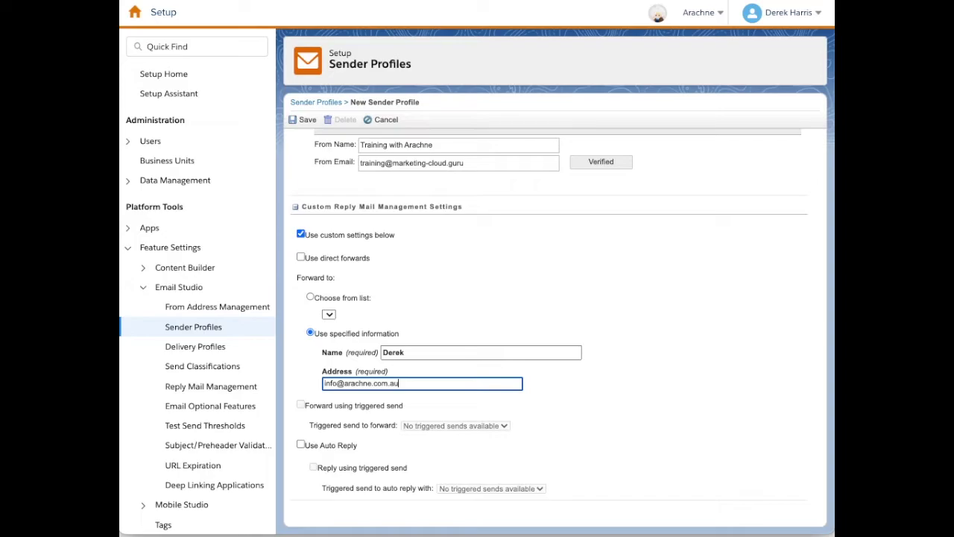
pyautogui.click(627, 440)
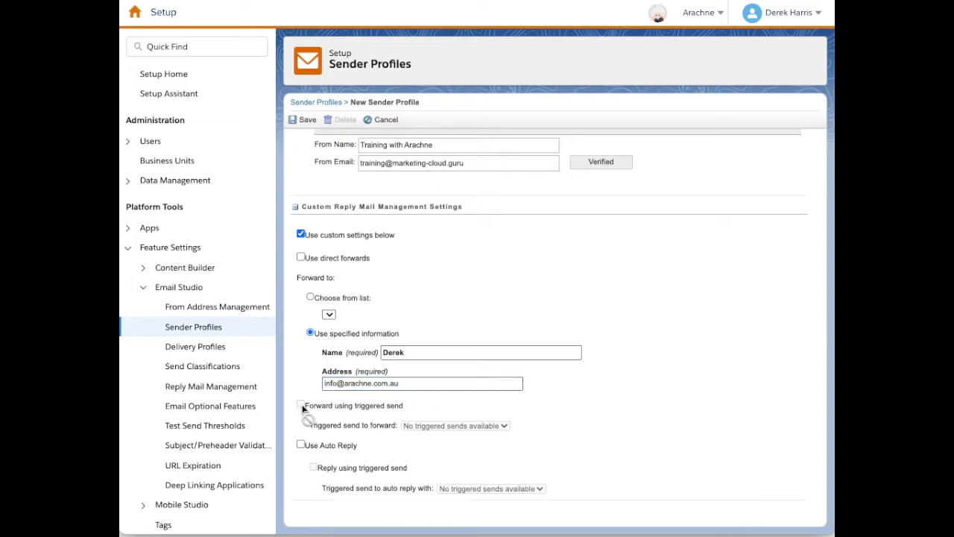
pyautogui.click(300, 445)
# Save the Training sender profile and go to the Send Classifications list.
pyautogui.scroll(1, 306, 126)
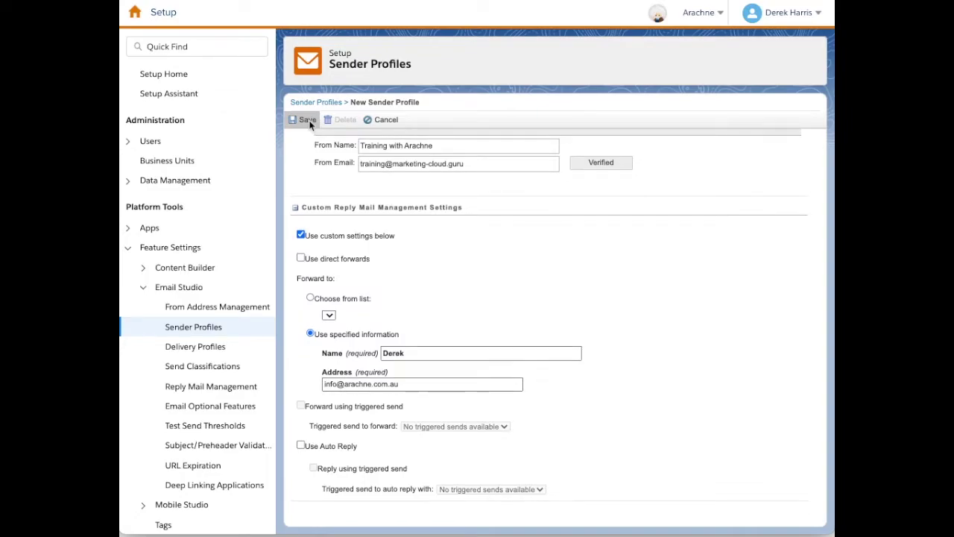
pyautogui.click(306, 120)
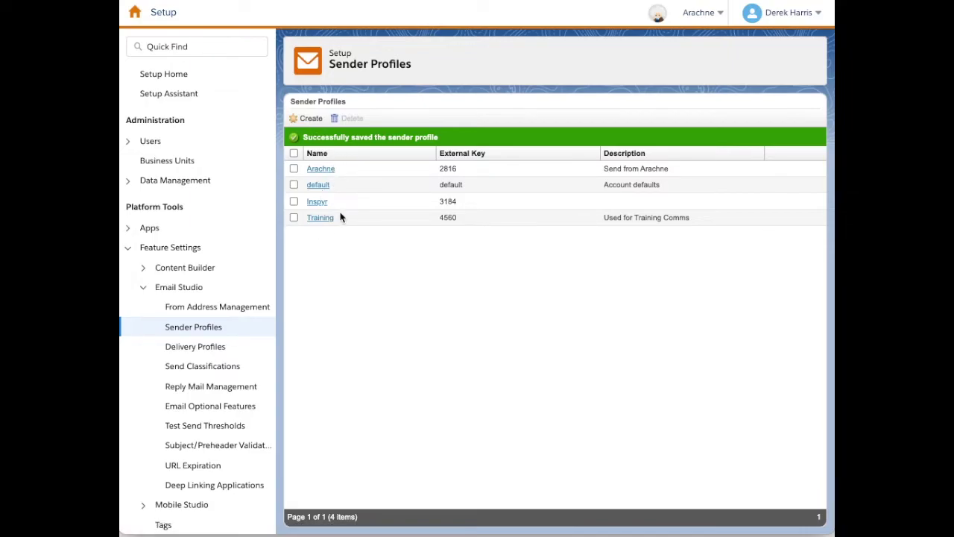
pyautogui.click(202, 370)
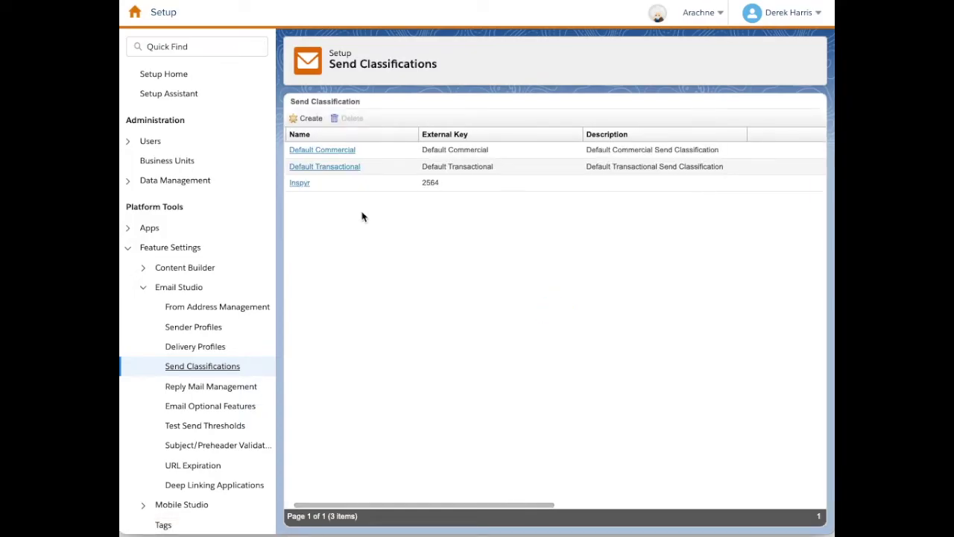
# Start a new send classification named 'Training', keeping it Commercial.
pyautogui.click(305, 119)
pyautogui.click(320, 167)
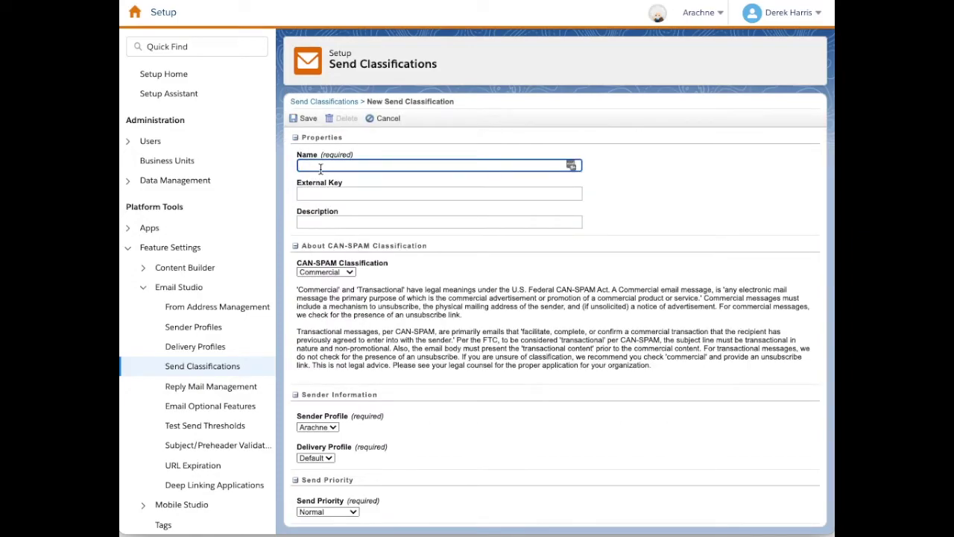
pyautogui.click(659, 154)
pyautogui.scroll(-1, 460, 262)
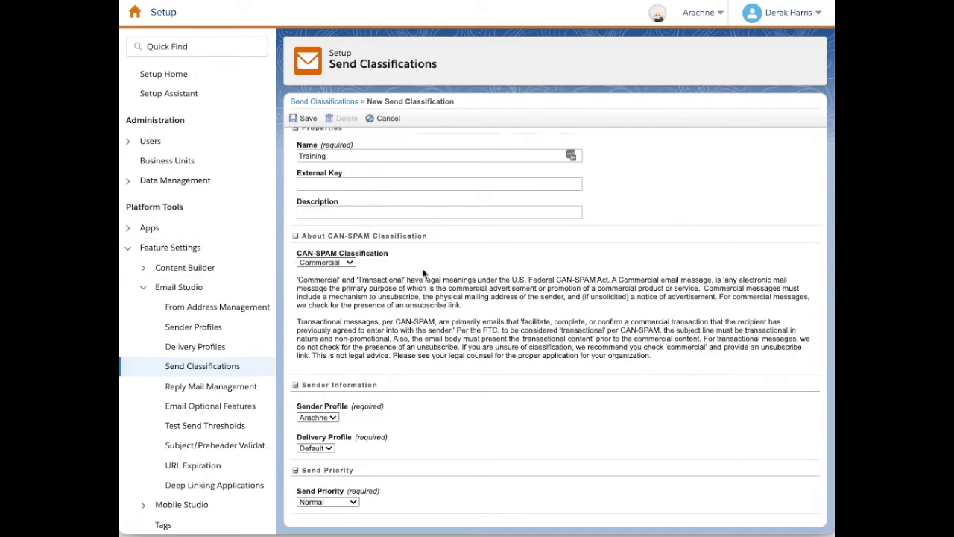
pyautogui.click(344, 263)
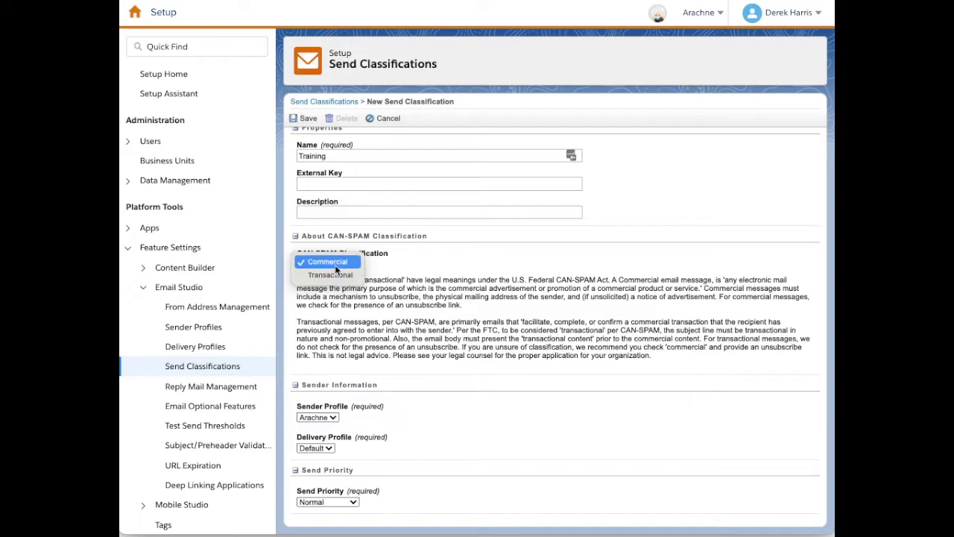
pyautogui.click(335, 265)
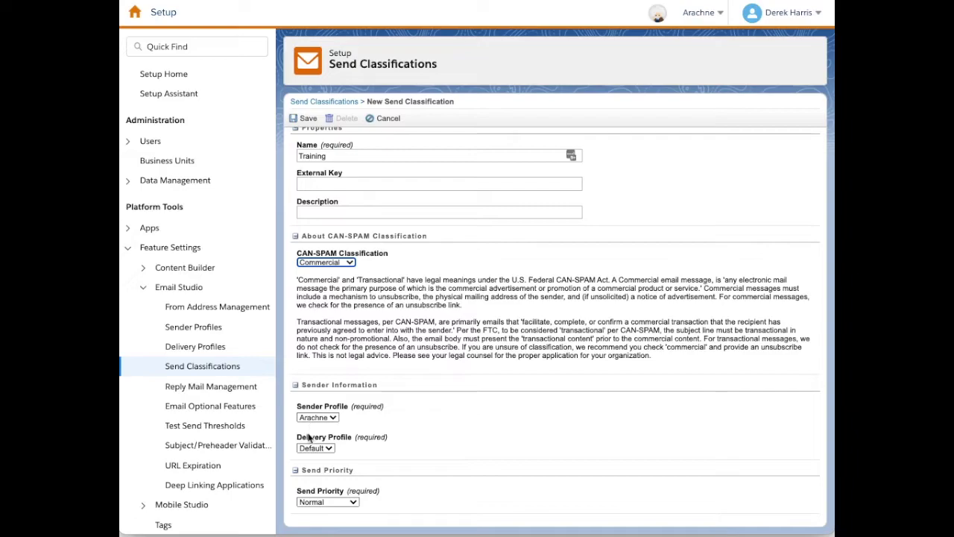
# Assign the Training sender profile, Default delivery profile and Normal priority, then save.
pyautogui.click(331, 417)
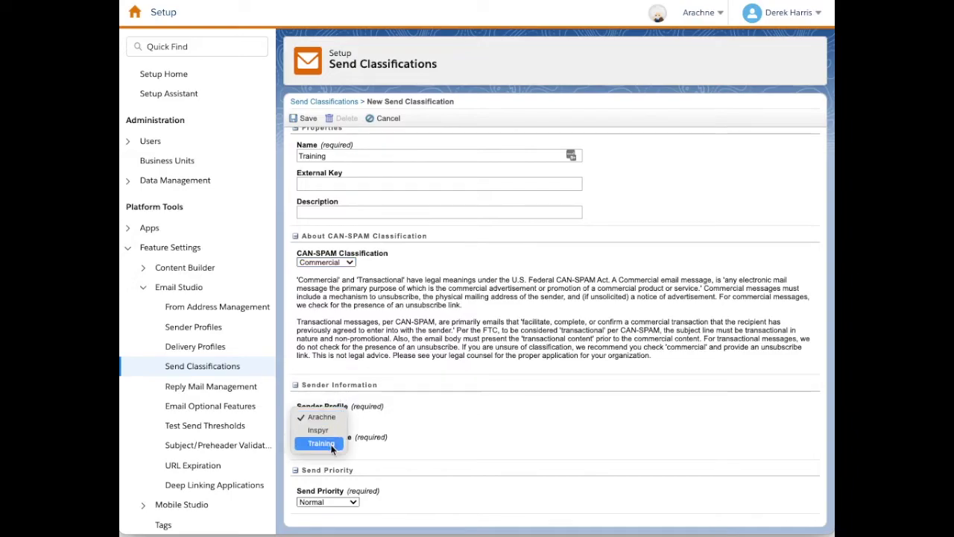
pyautogui.click(328, 443)
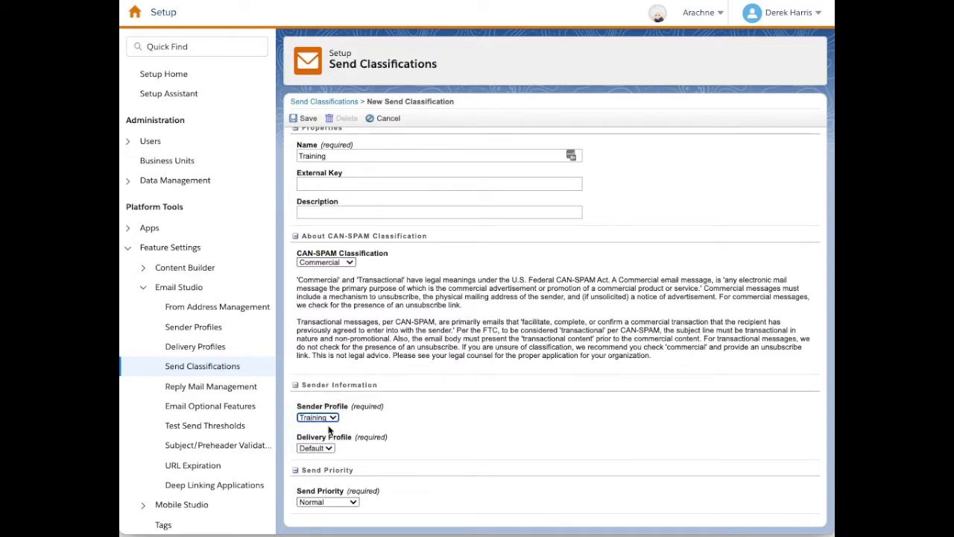
pyautogui.click(328, 449)
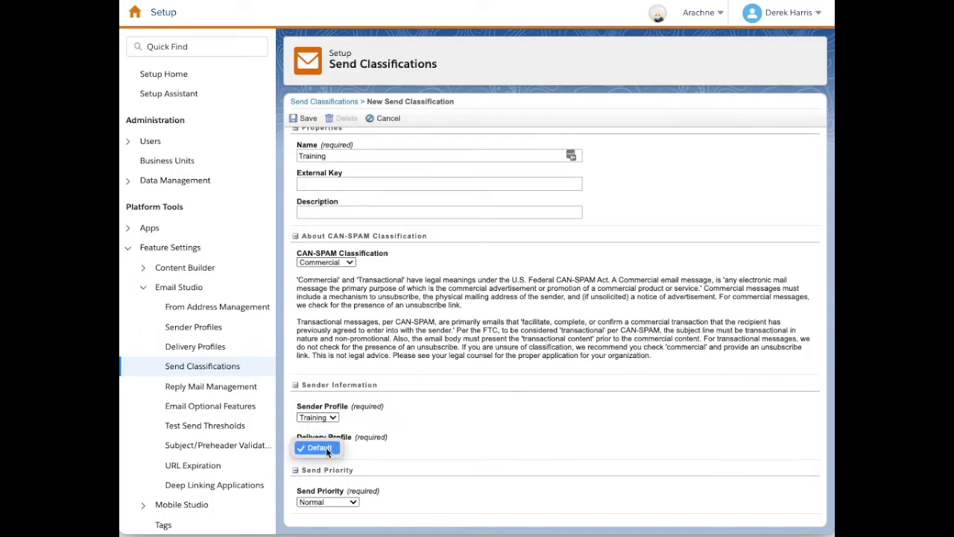
pyautogui.click(329, 448)
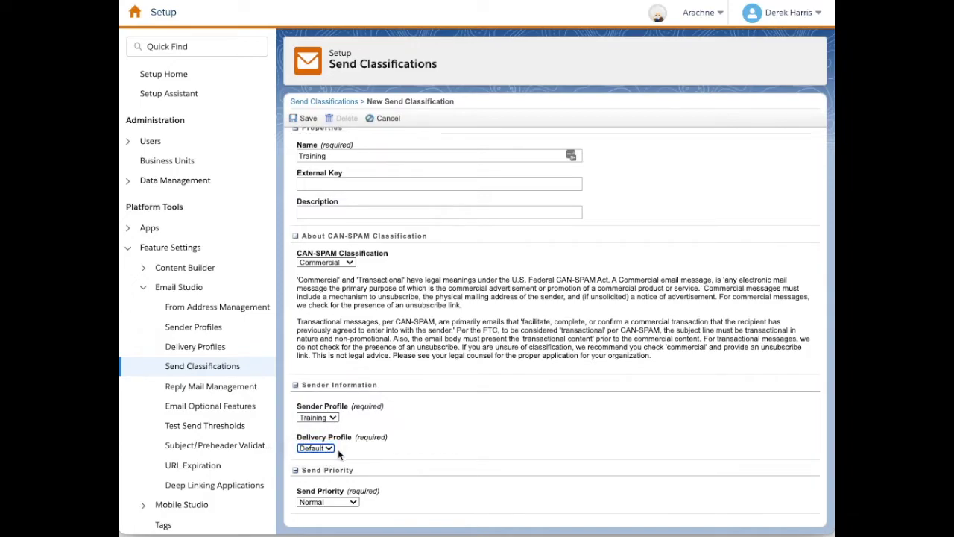
pyautogui.click(396, 456)
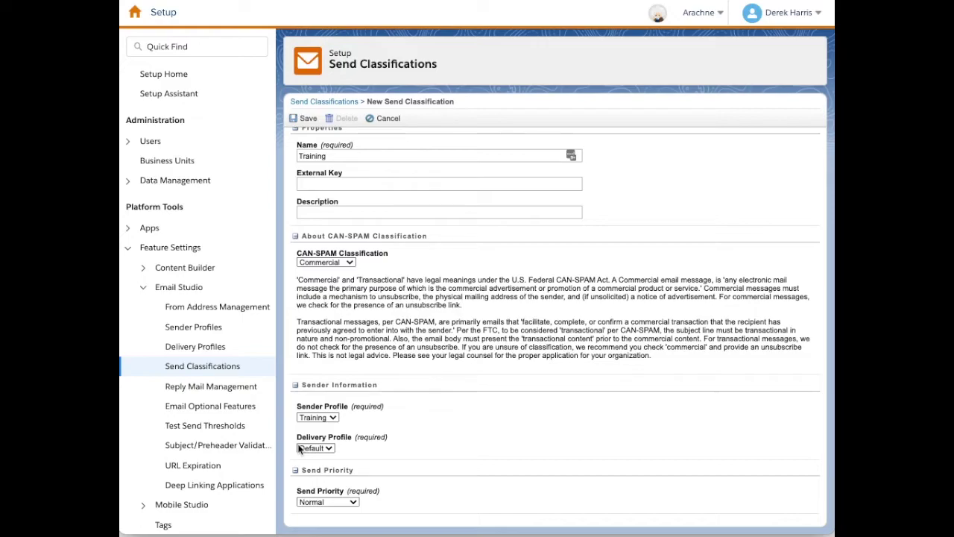
pyautogui.click(353, 502)
pyautogui.click(325, 503)
pyautogui.click(308, 120)
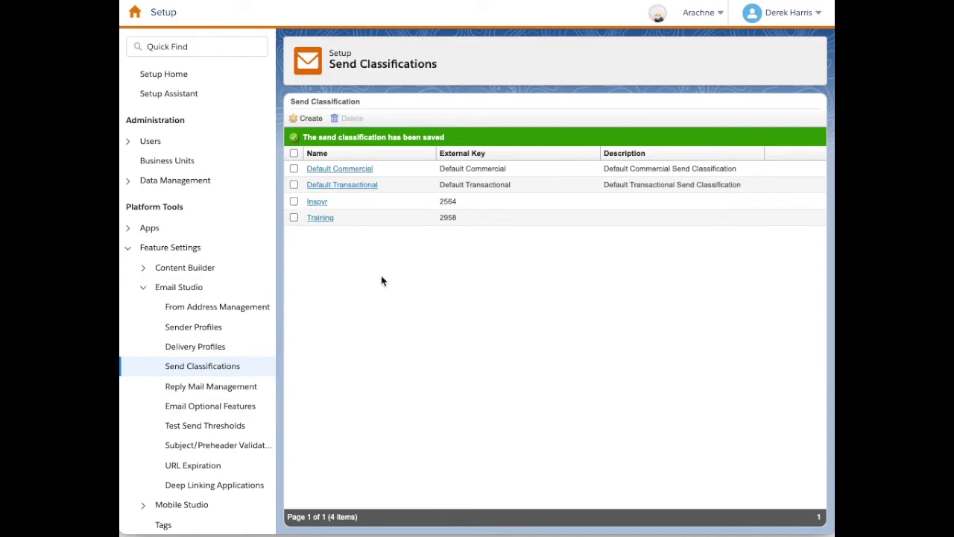
# Open the Content Builder library from the app bar.
pyautogui.moveTo(134, 12)
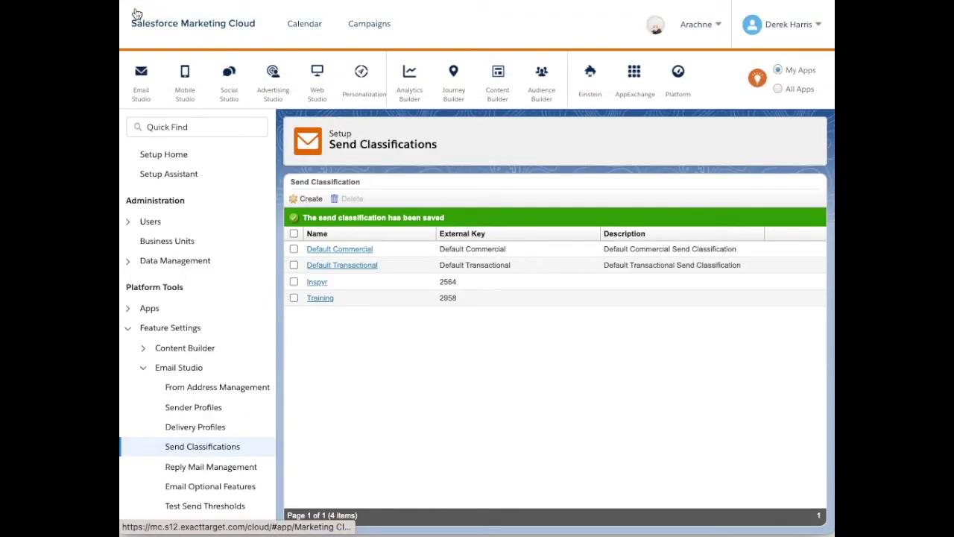
pyautogui.moveTo(390, 104)
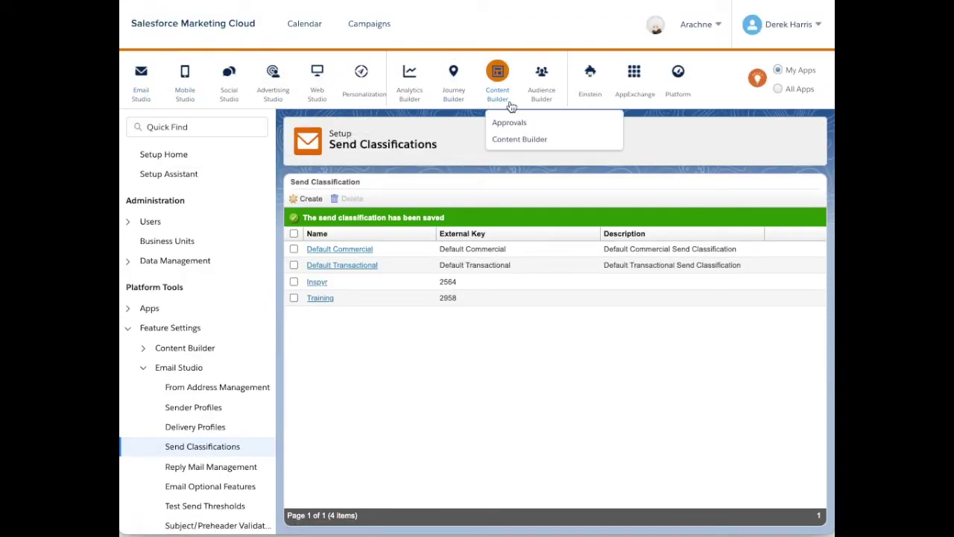
pyautogui.click(510, 142)
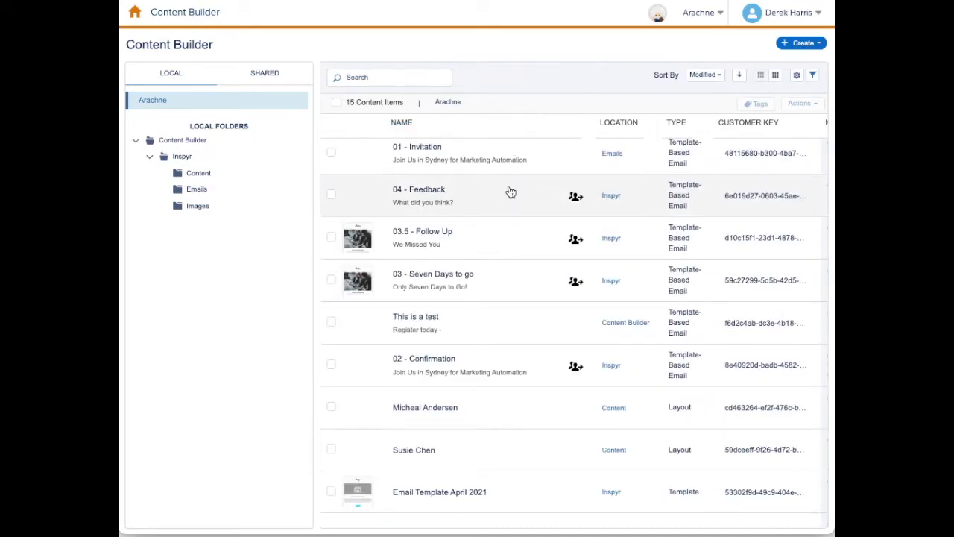
# Create a new email from the 1-3-1 Column Image template.
pyautogui.click(816, 43)
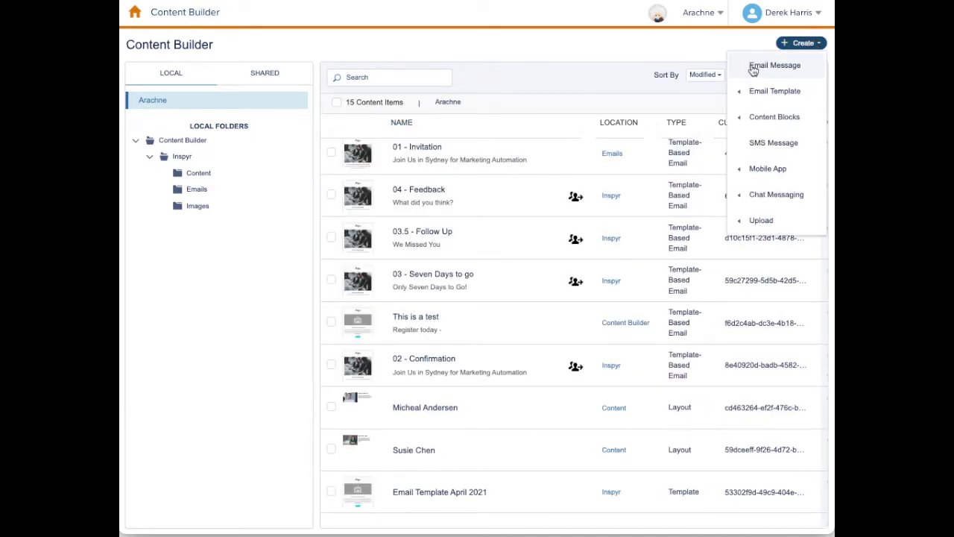
pyautogui.click(753, 66)
pyautogui.click(265, 102)
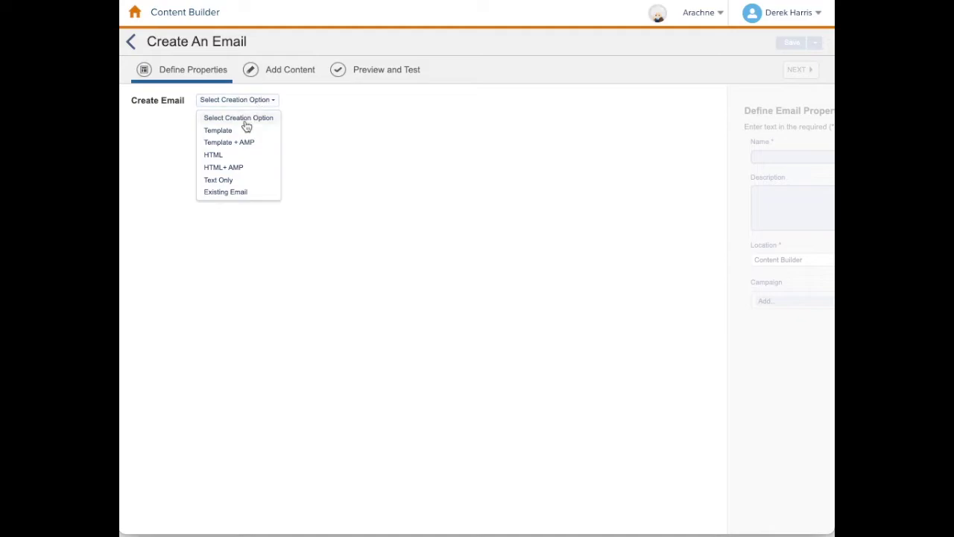
pyautogui.click(235, 132)
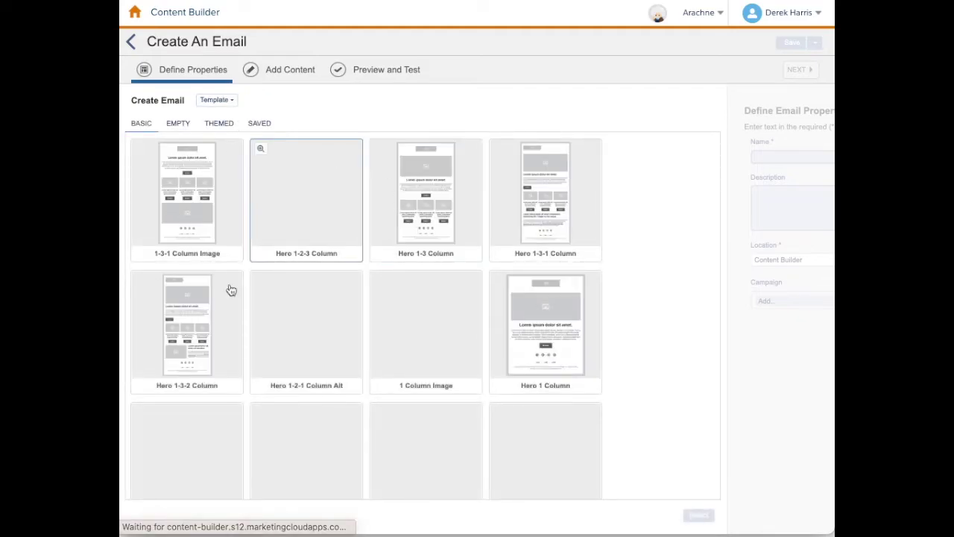
pyautogui.click(186, 192)
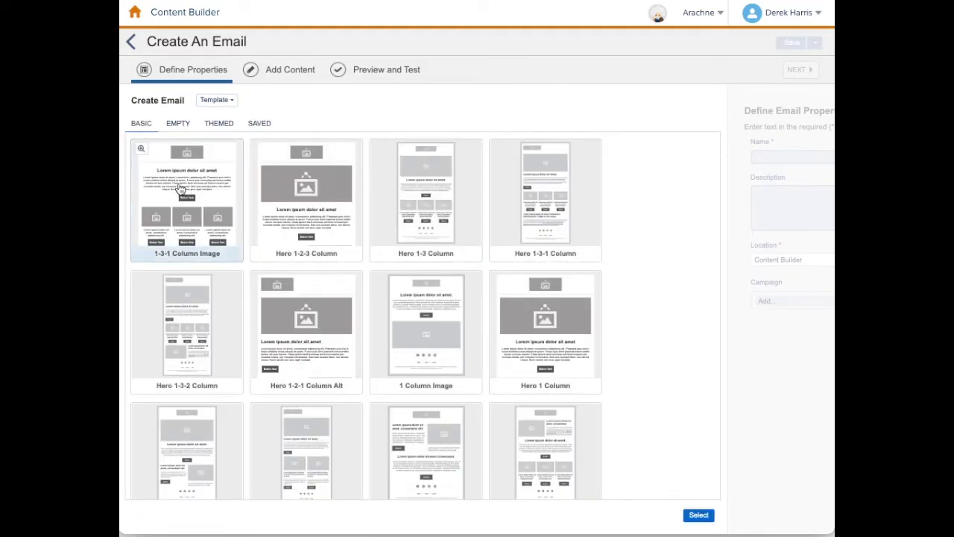
pyautogui.click(697, 522)
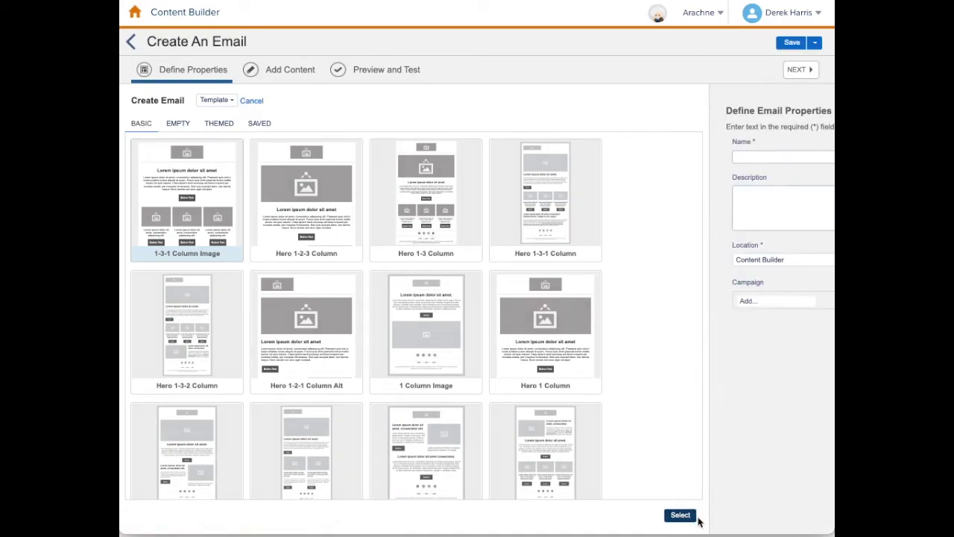
# Name the email 'Test for Sender' and continue to the content step.
pyautogui.click(377, 154)
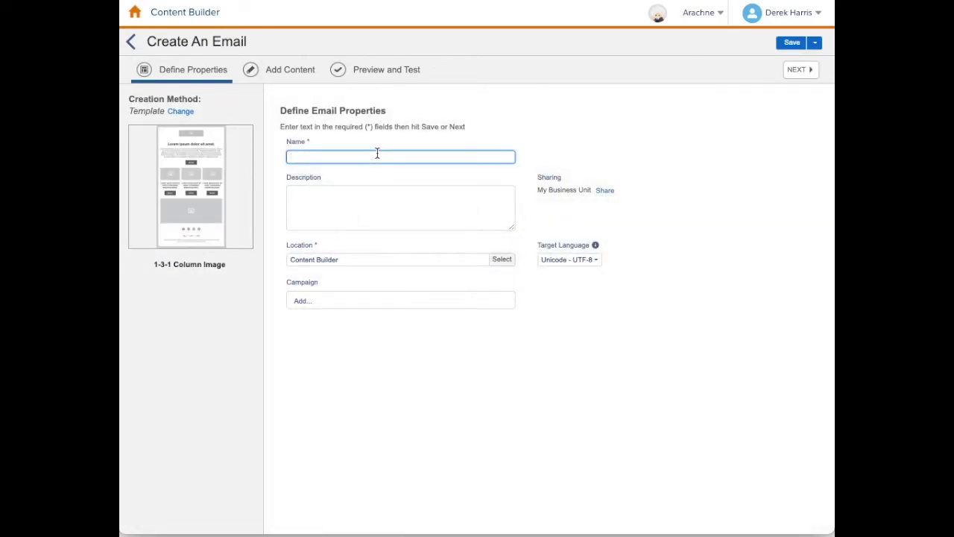
pyautogui.write('Test for Sender')
pyautogui.click(584, 319)
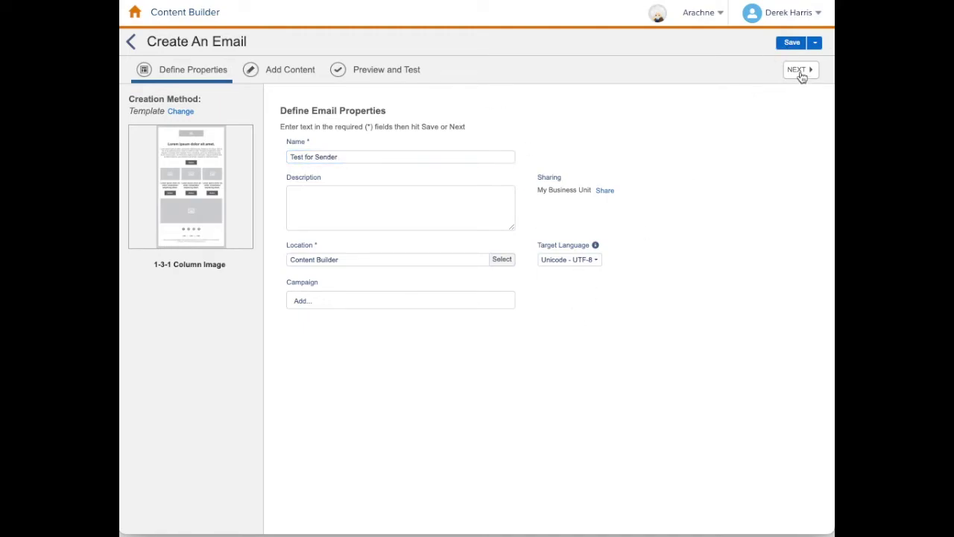
pyautogui.click(801, 73)
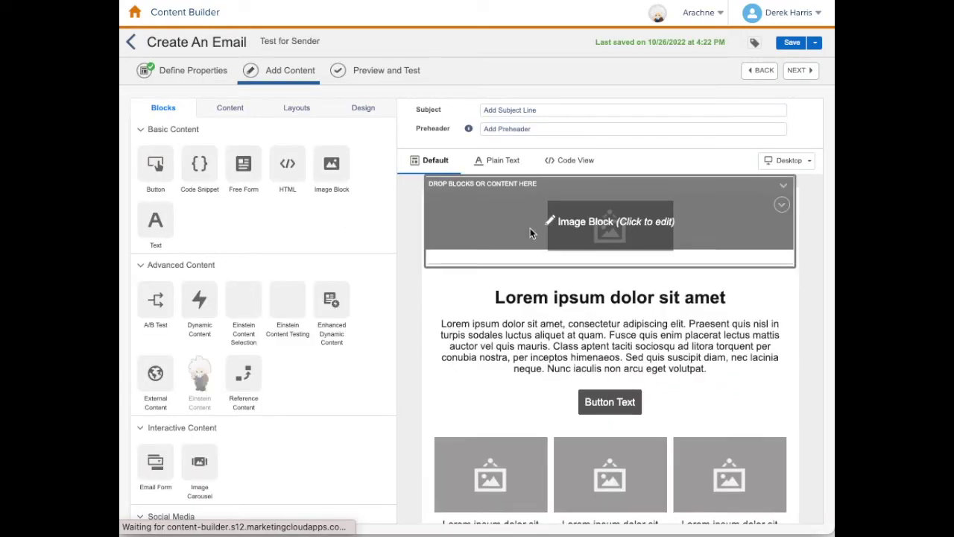
# Set the email's subject line to 'Sender Profile' and advance to Preview and Test.
pyautogui.click(559, 110)
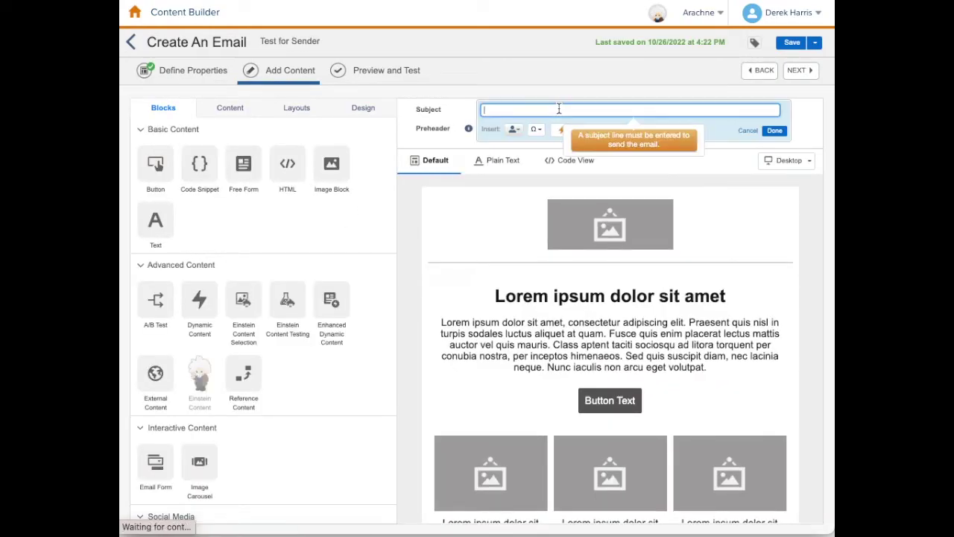
pyautogui.write('Test for')
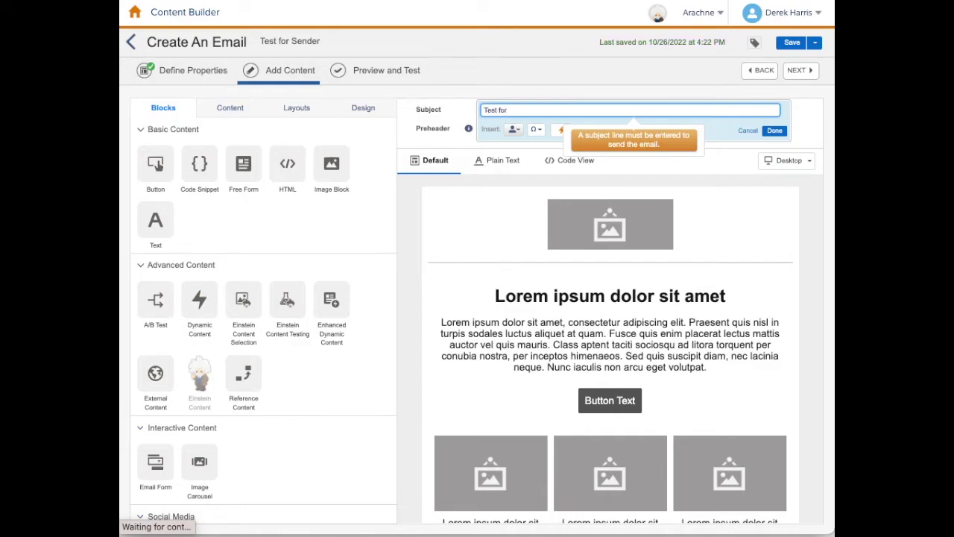
pyautogui.hotkey('ctrl', 'a')
pyautogui.write('Sen')
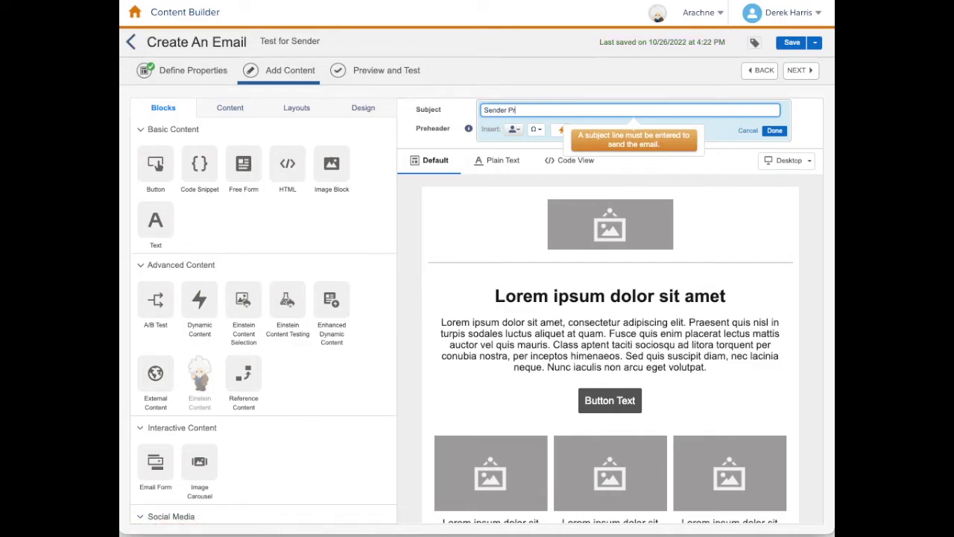
pyautogui.write('der Profile')
pyautogui.click(775, 130)
pyautogui.click(807, 75)
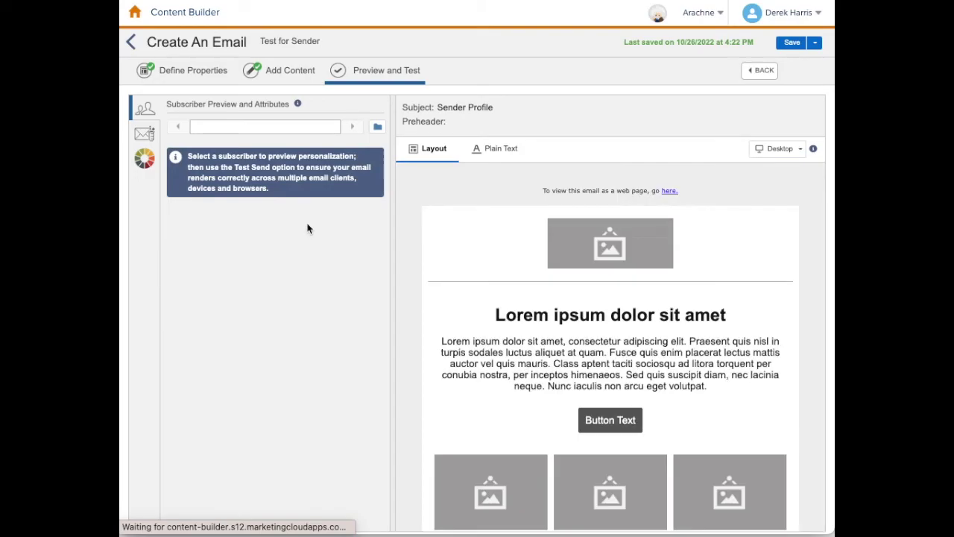
# Apply the saved Training send classification to the test send and highlight its From details.
pyautogui.click(145, 134)
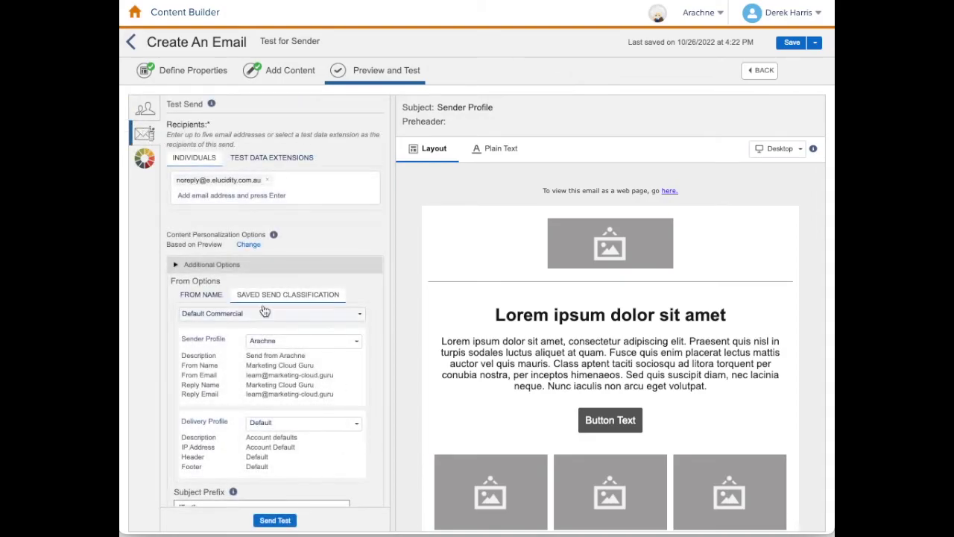
pyautogui.scroll(-1, 264, 312)
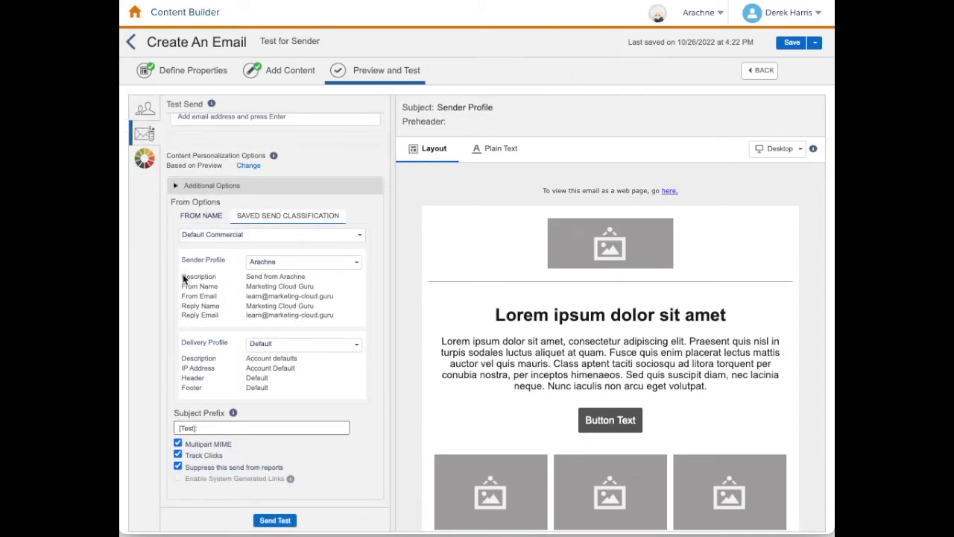
pyautogui.click(210, 236)
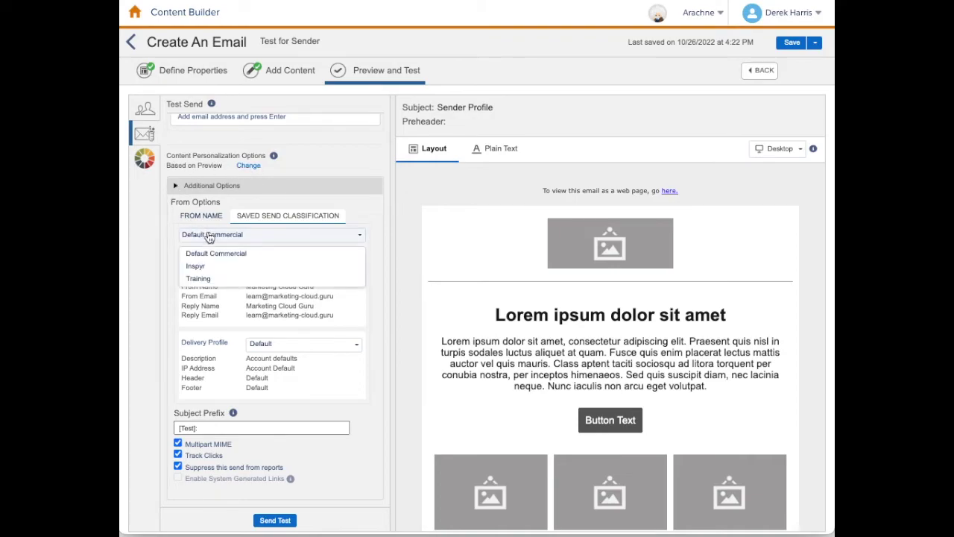
pyautogui.click(200, 278)
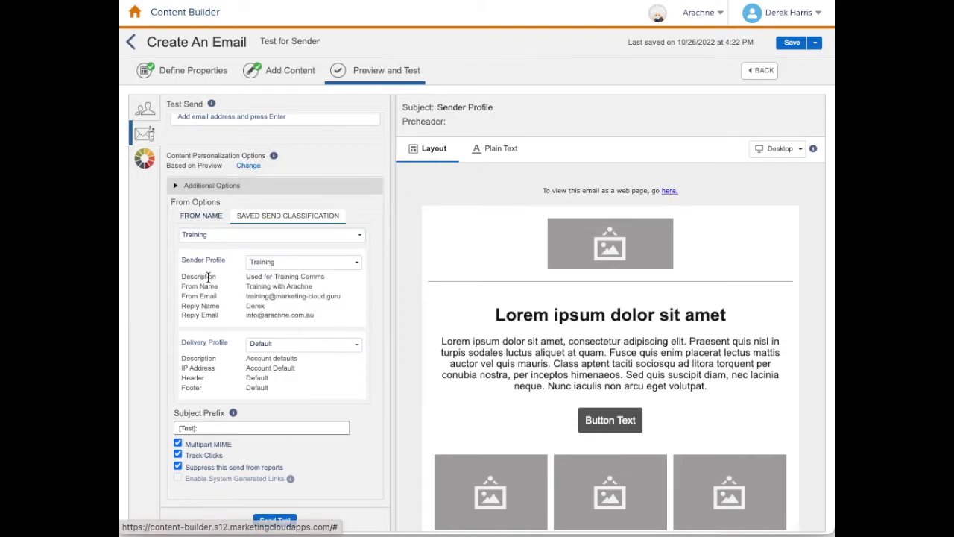
pyautogui.scroll(-1, 193, 283)
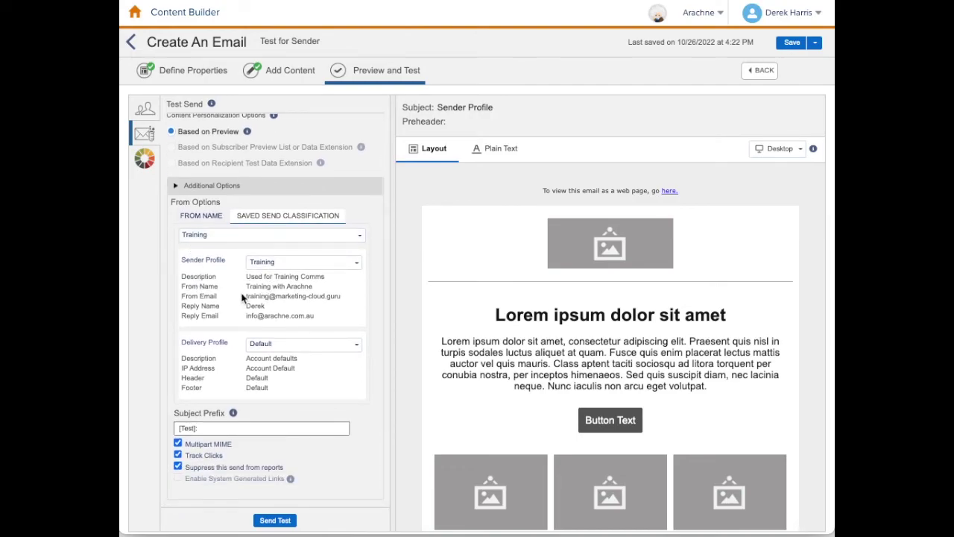
pyautogui.moveTo(247, 286); pyautogui.dragTo(352, 303)
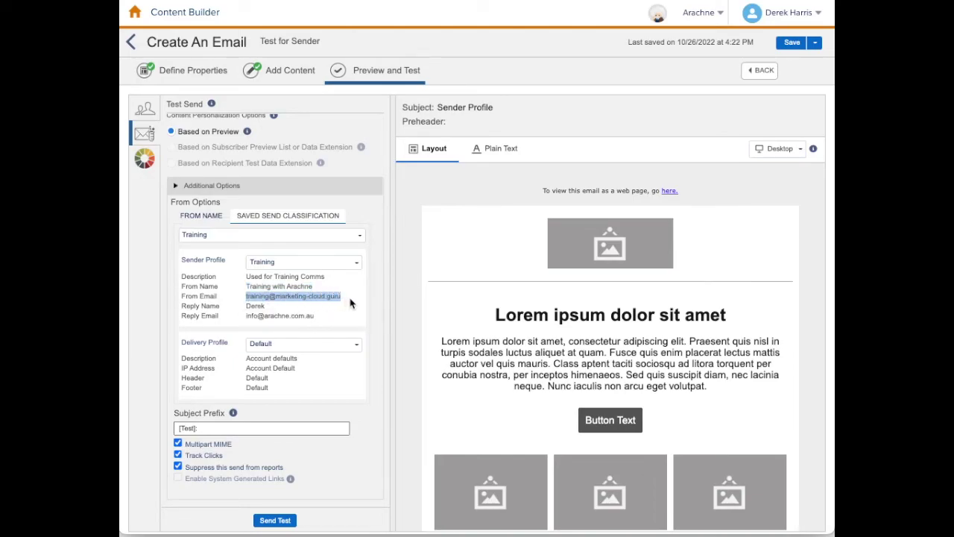
# Compare the Arachne and Inspyr sender profiles, then settle on Training for both profile and classification.
pyautogui.click(351, 305)
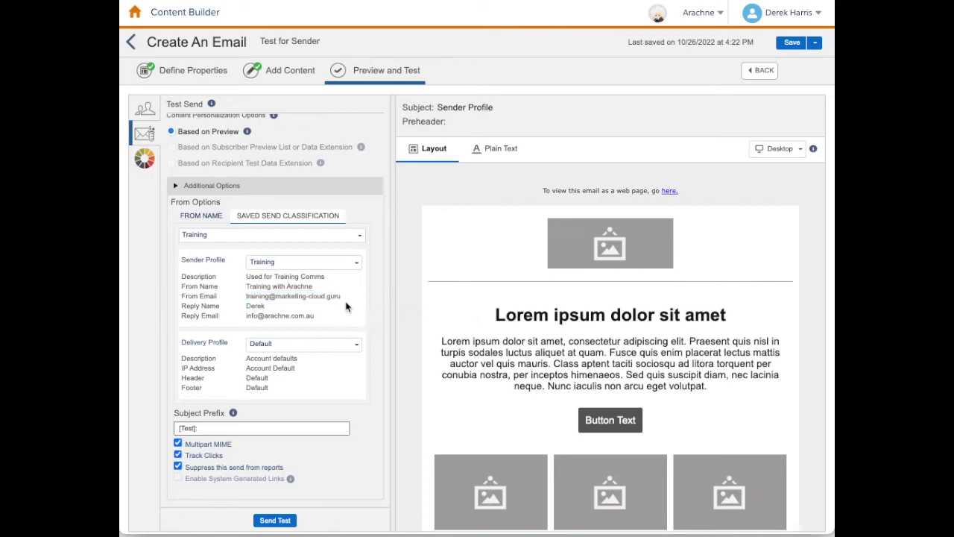
pyautogui.click(310, 263)
pyautogui.click(279, 284)
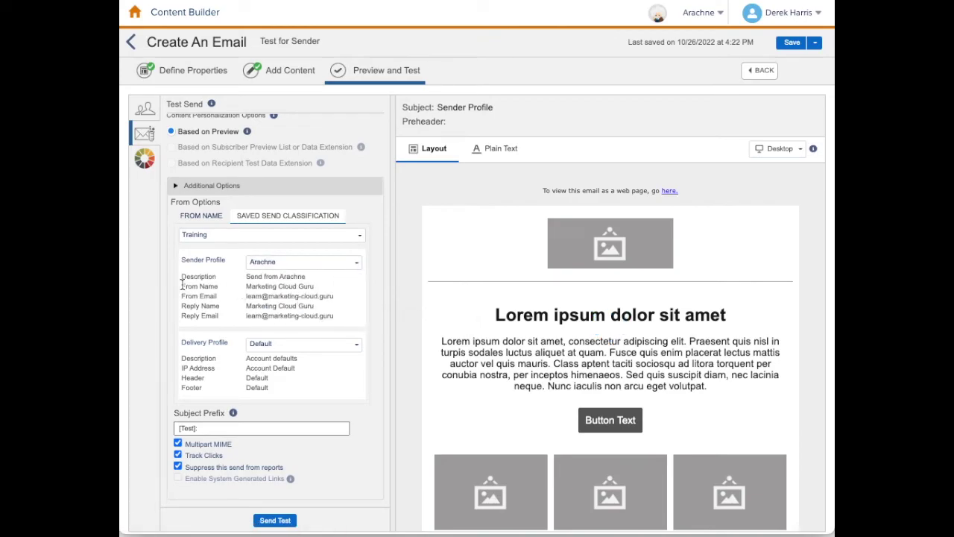
pyautogui.moveTo(180, 285); pyautogui.dragTo(361, 302)
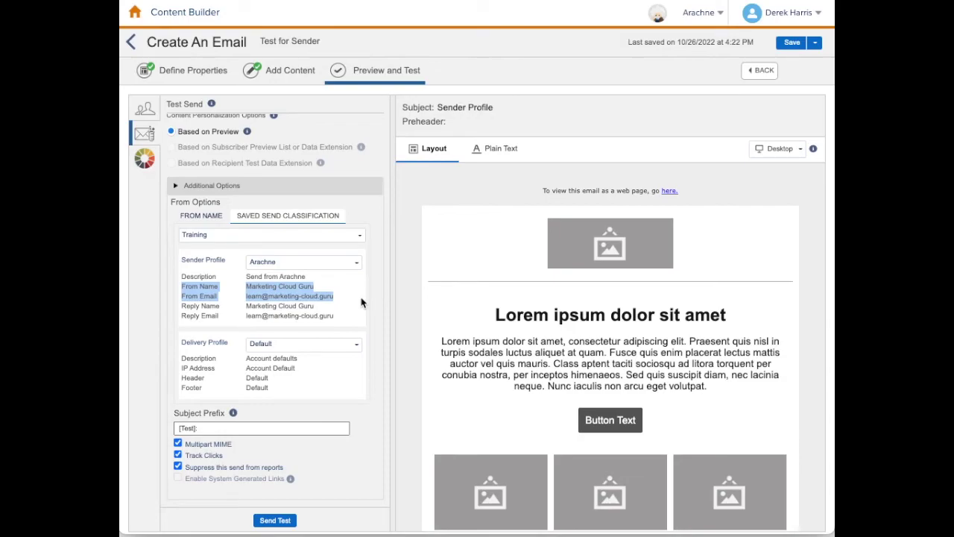
pyautogui.click(331, 262)
pyautogui.click(288, 295)
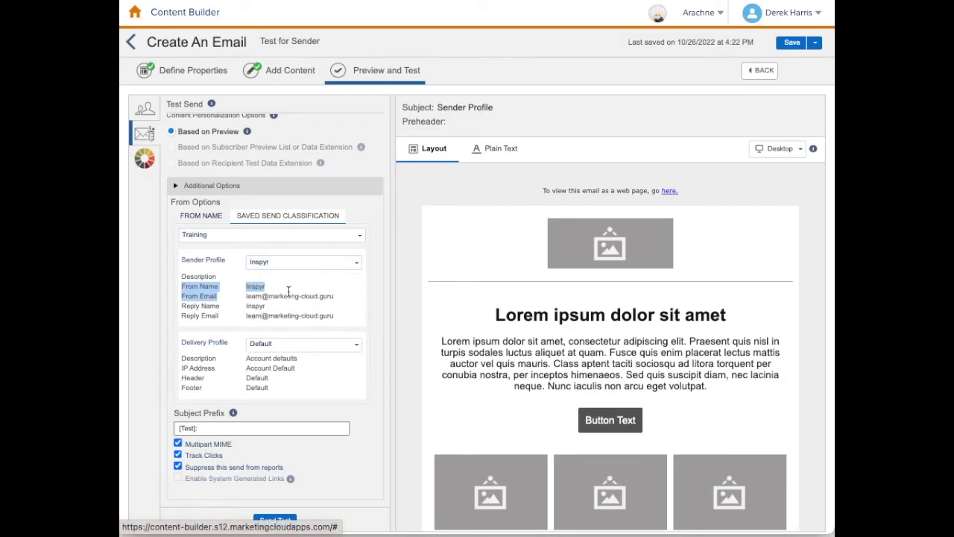
pyautogui.click(301, 264)
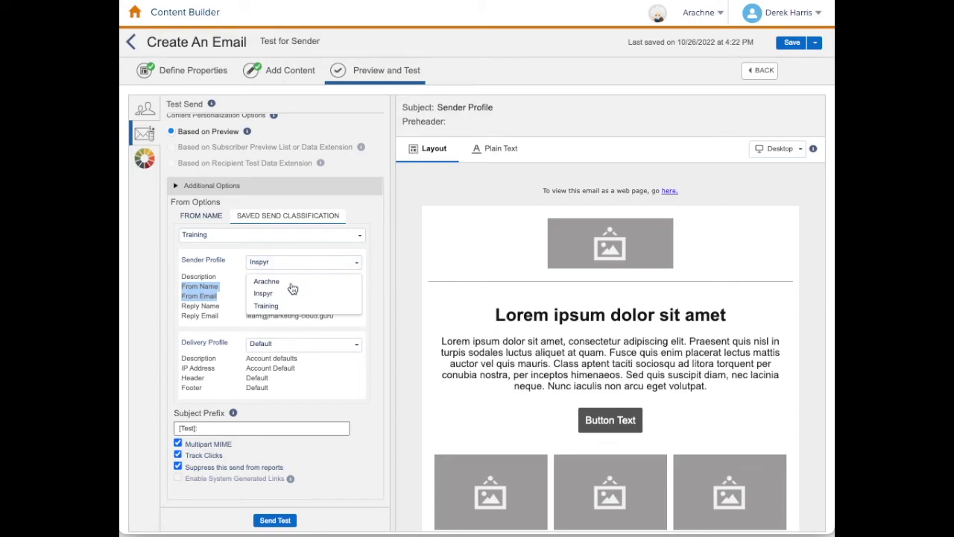
pyautogui.click(267, 305)
pyautogui.click(176, 254)
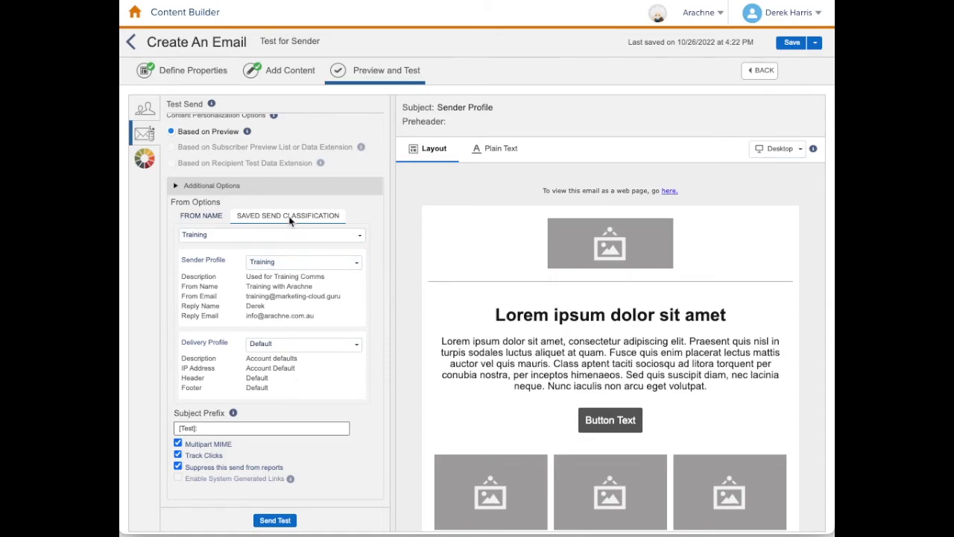
pyautogui.click(265, 236)
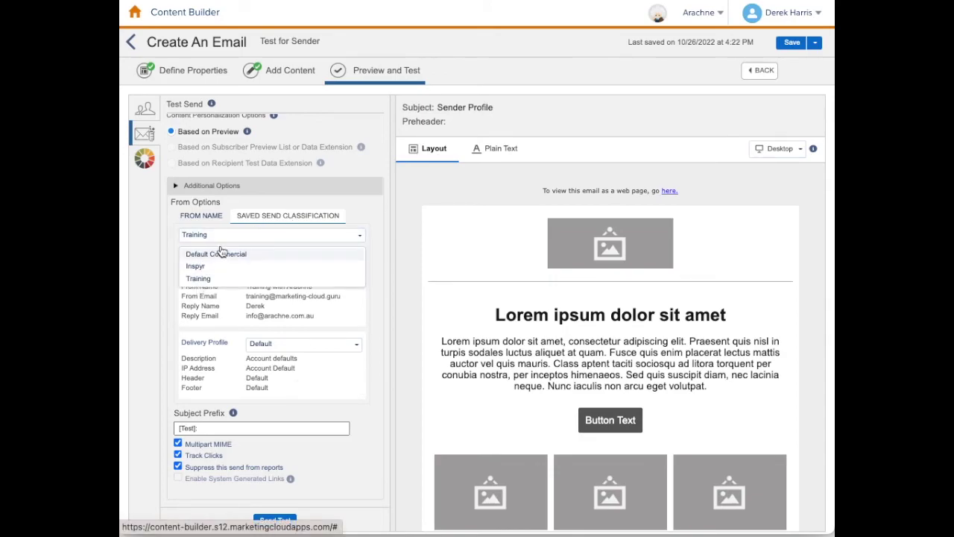
pyautogui.click(223, 278)
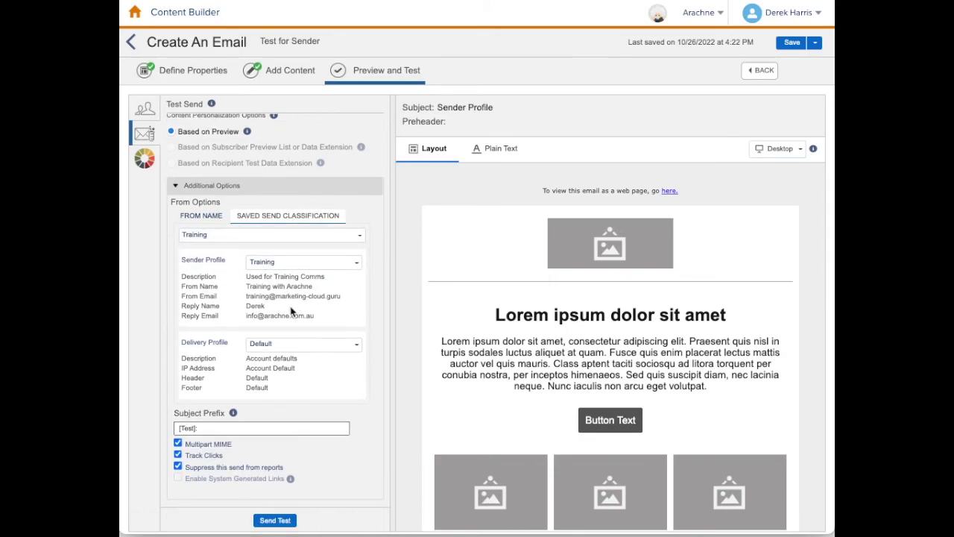